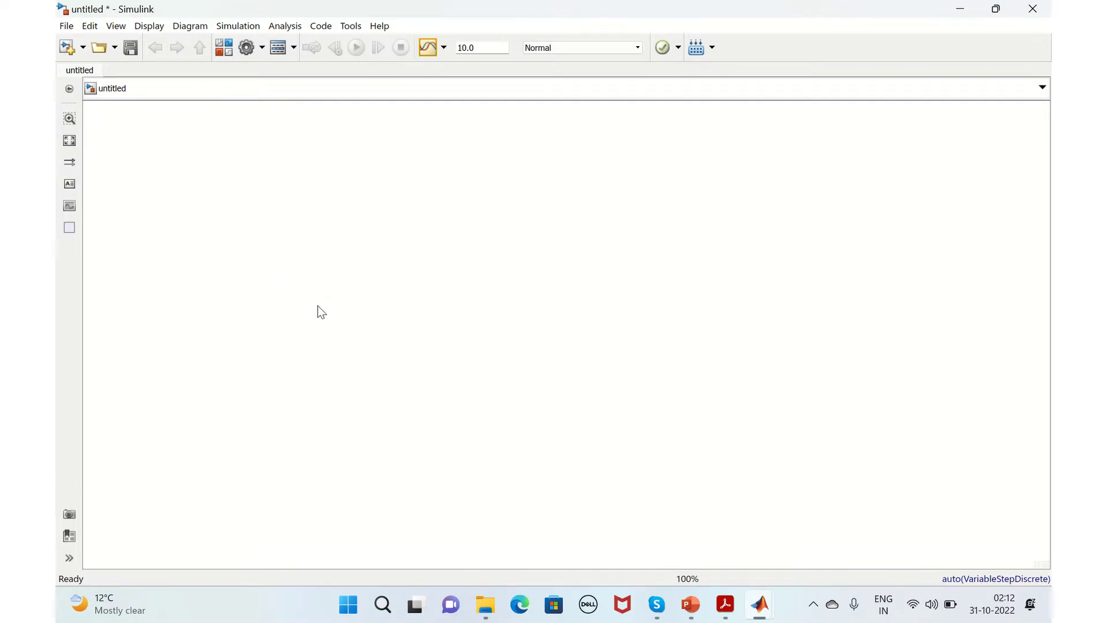
Insert a Sine Wave block and a Sample and Hold block using quick block search.
double_click(332, 308)
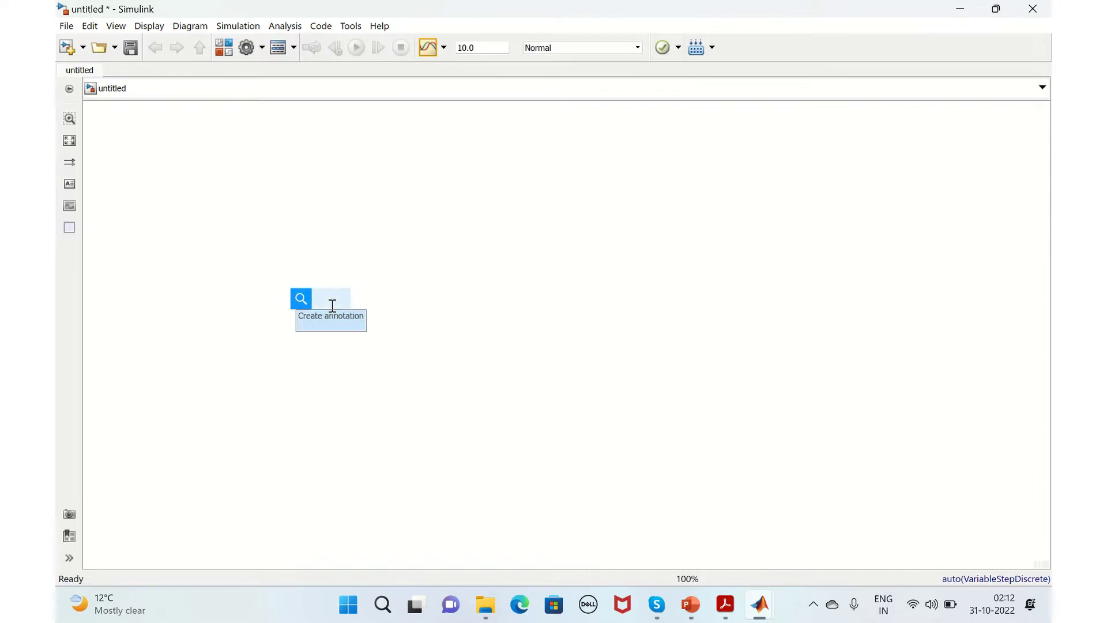
type("sine")
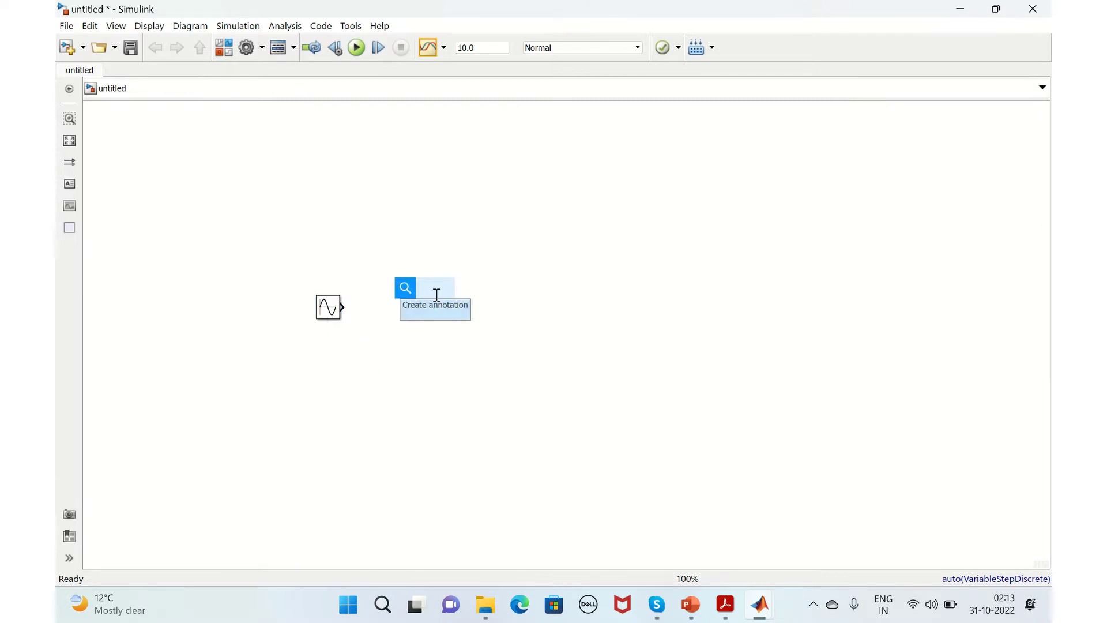
type("sa")
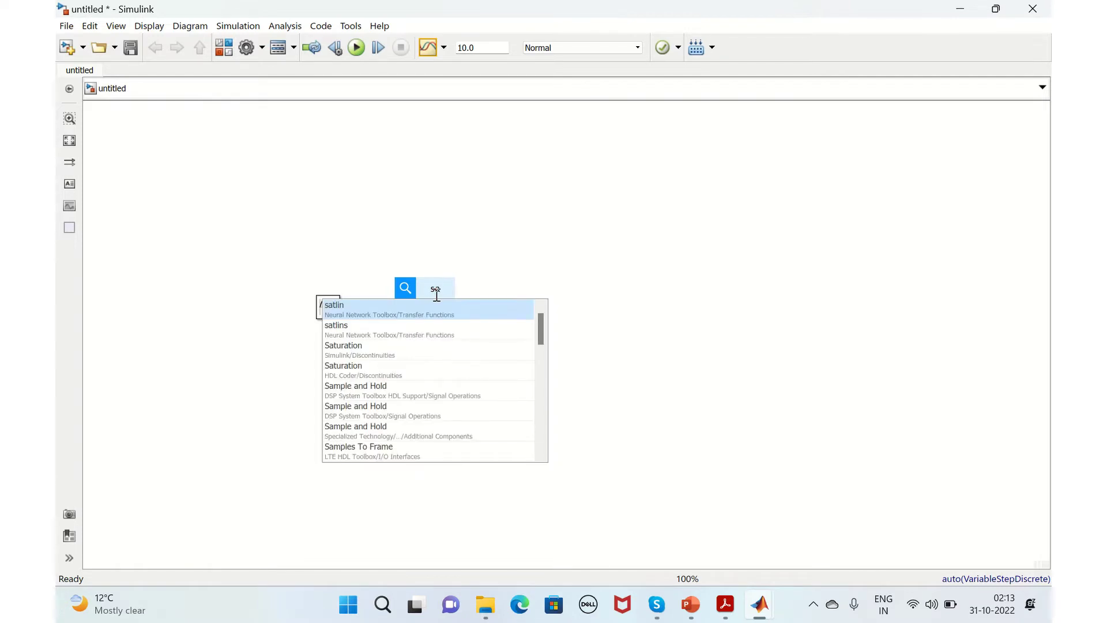
type("mple")
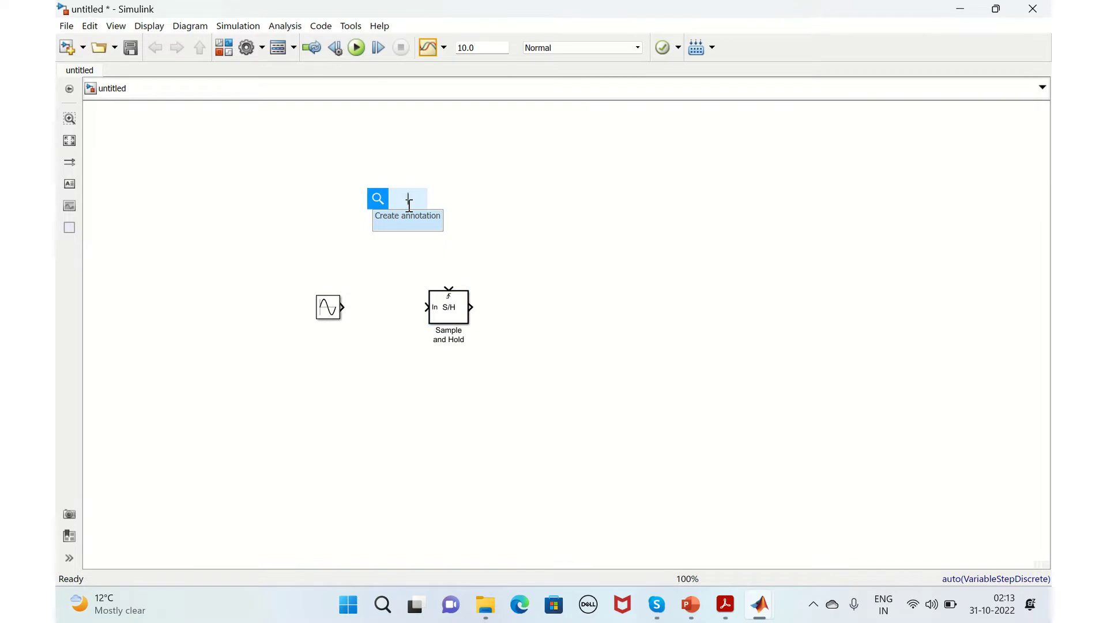
Add a Repeating Sequence Stair block and change its output values to [1 0].'.
type("stair")
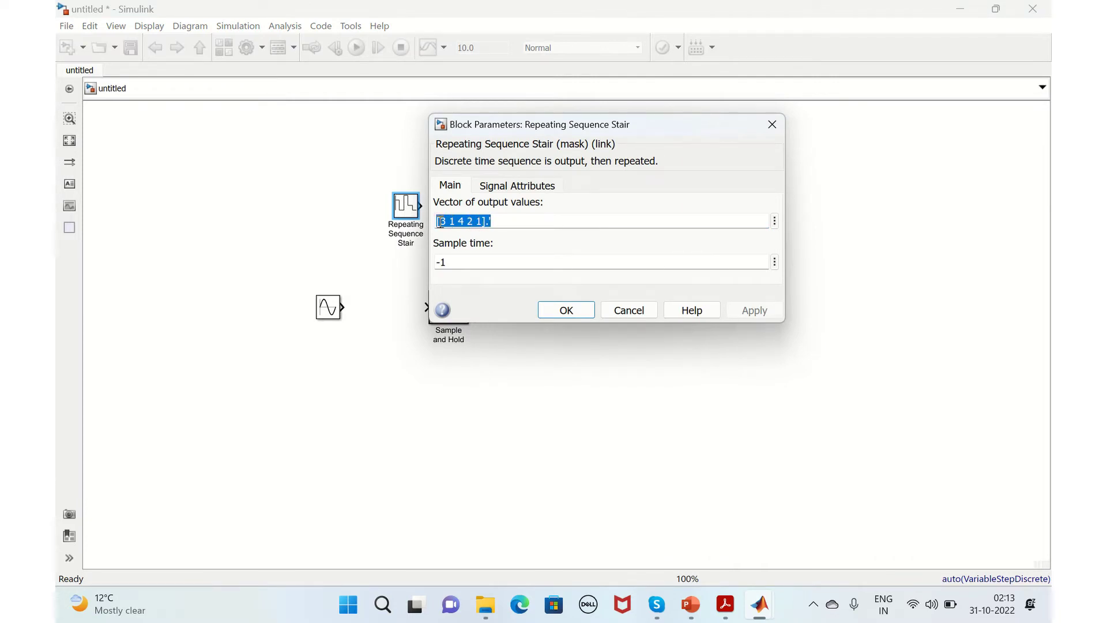
left_click(444, 222)
left_click_drag(443, 221, 482, 224)
type("1 0")
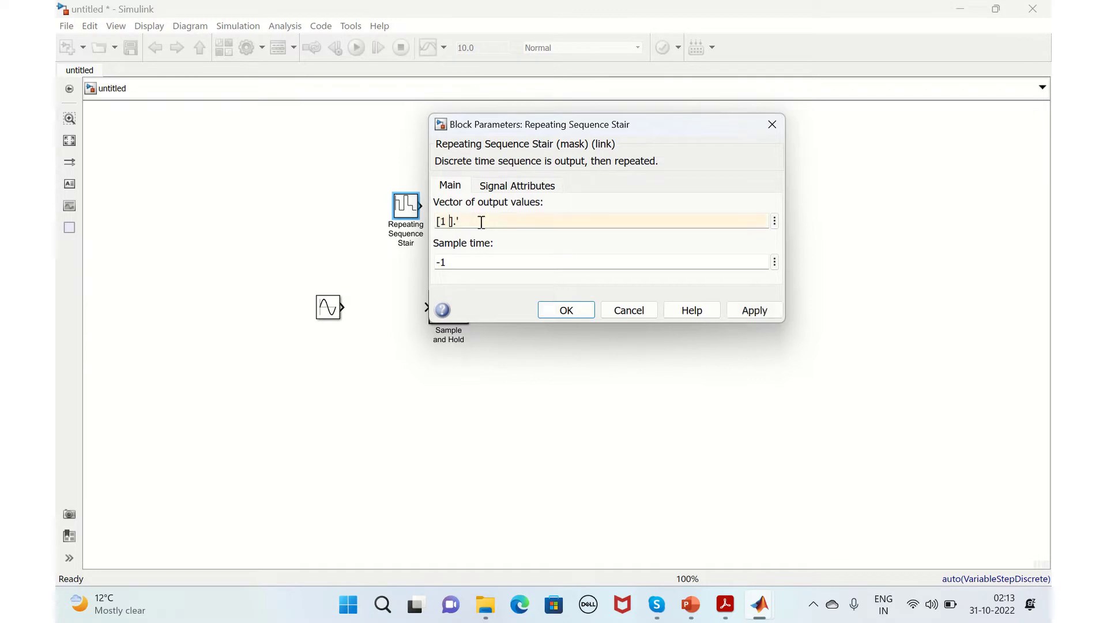
left_click(745, 310)
left_click(567, 311)
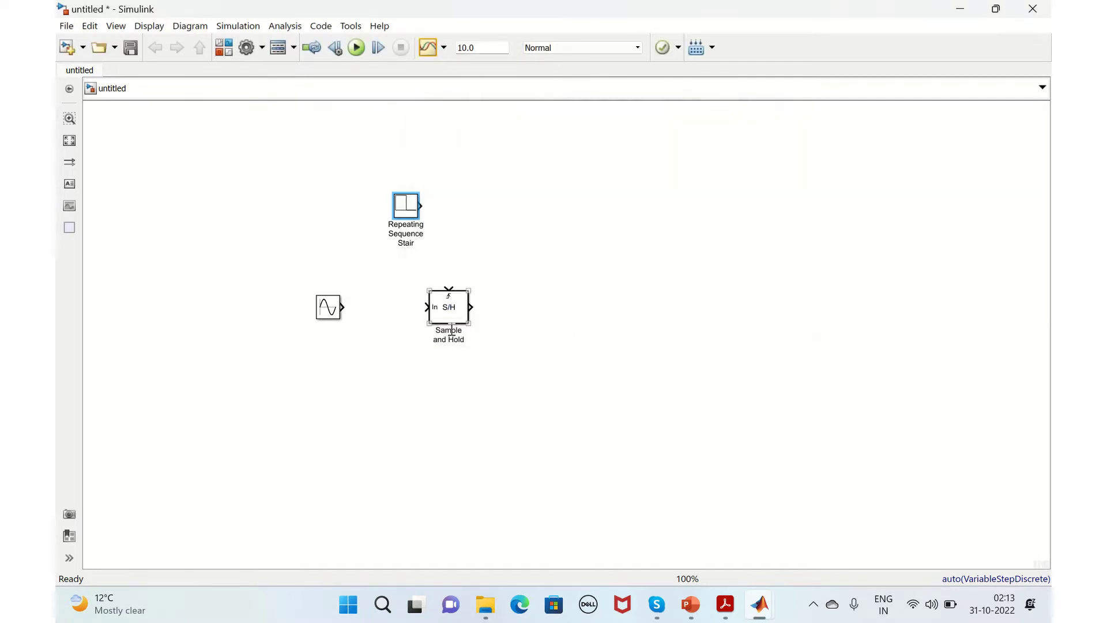
double_click(453, 326)
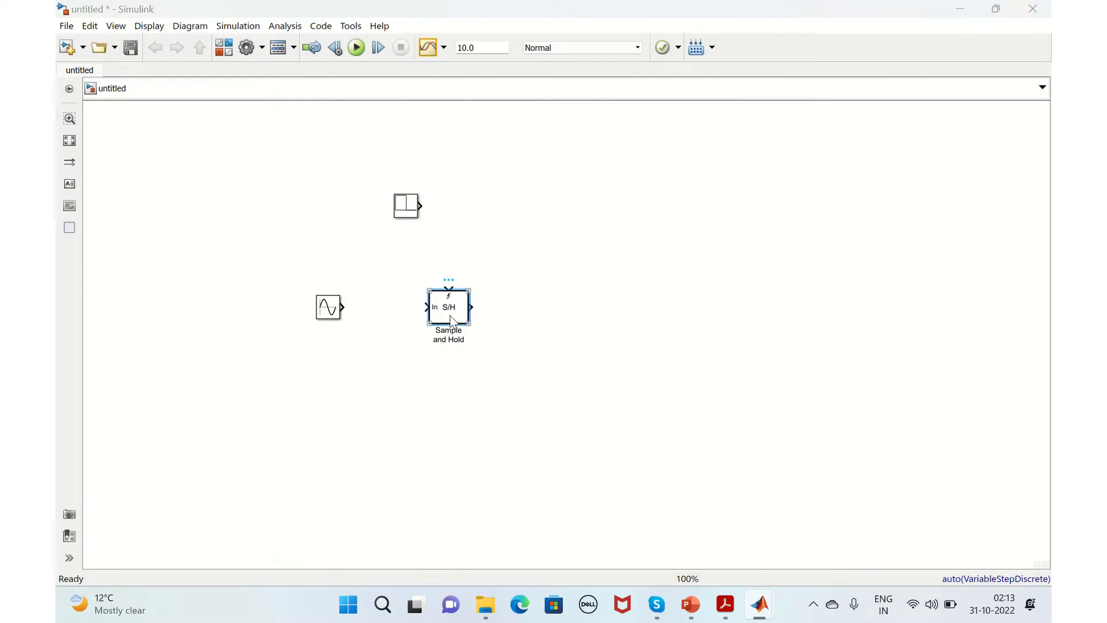
left_click(615, 289)
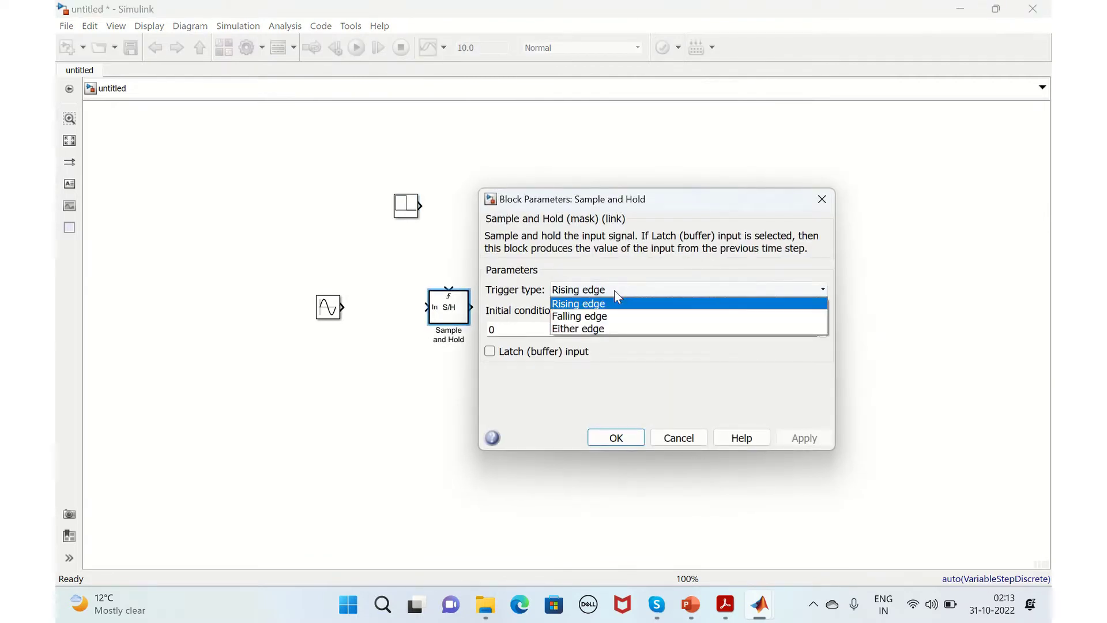
left_click(573, 306)
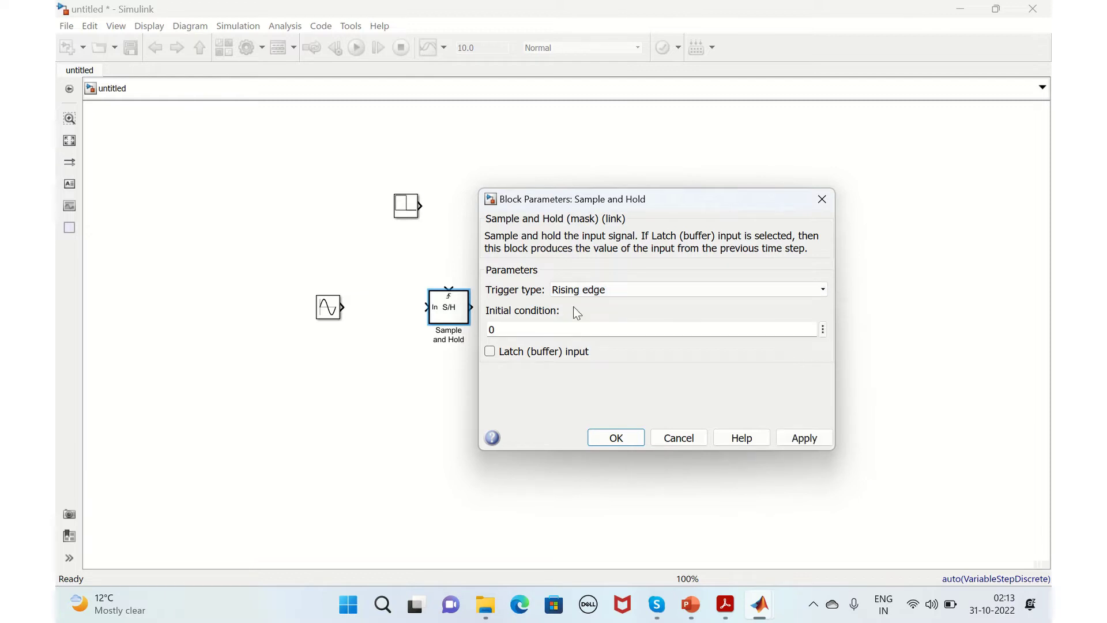
left_click(405, 210)
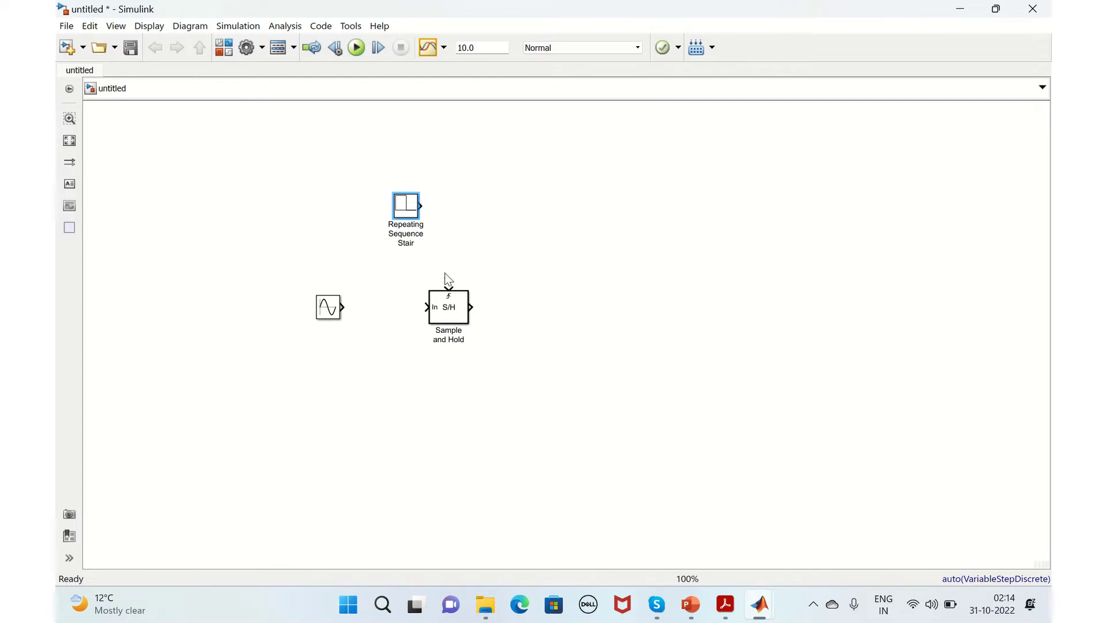
Add an Out1 outport and wire the stair to the trigger and the sine to the input.
double_click(559, 316)
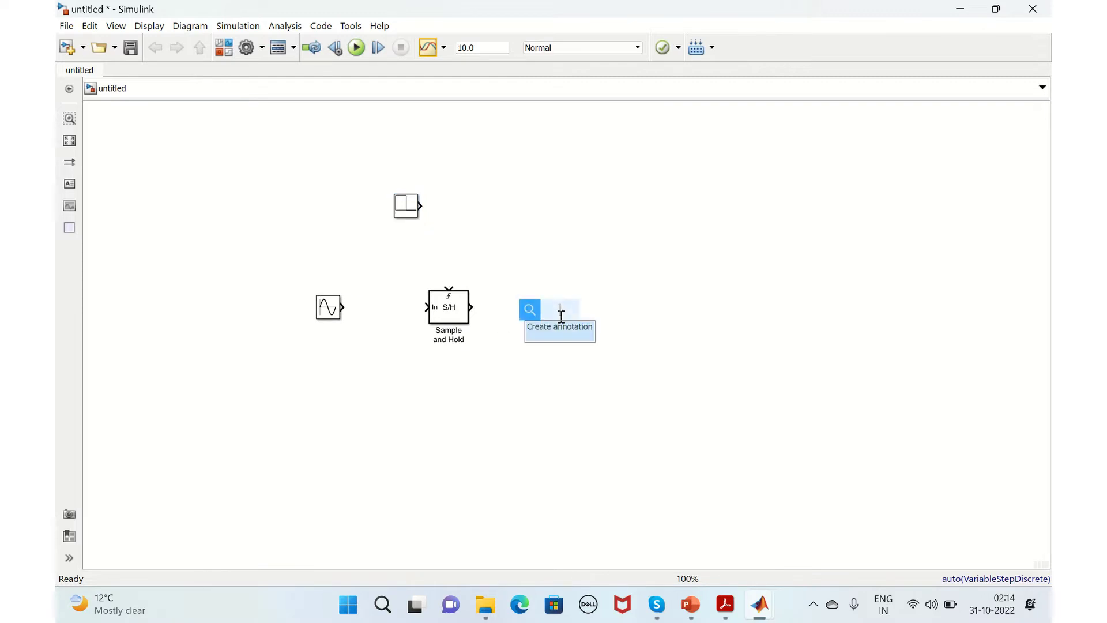
type("out")
left_click(502, 335)
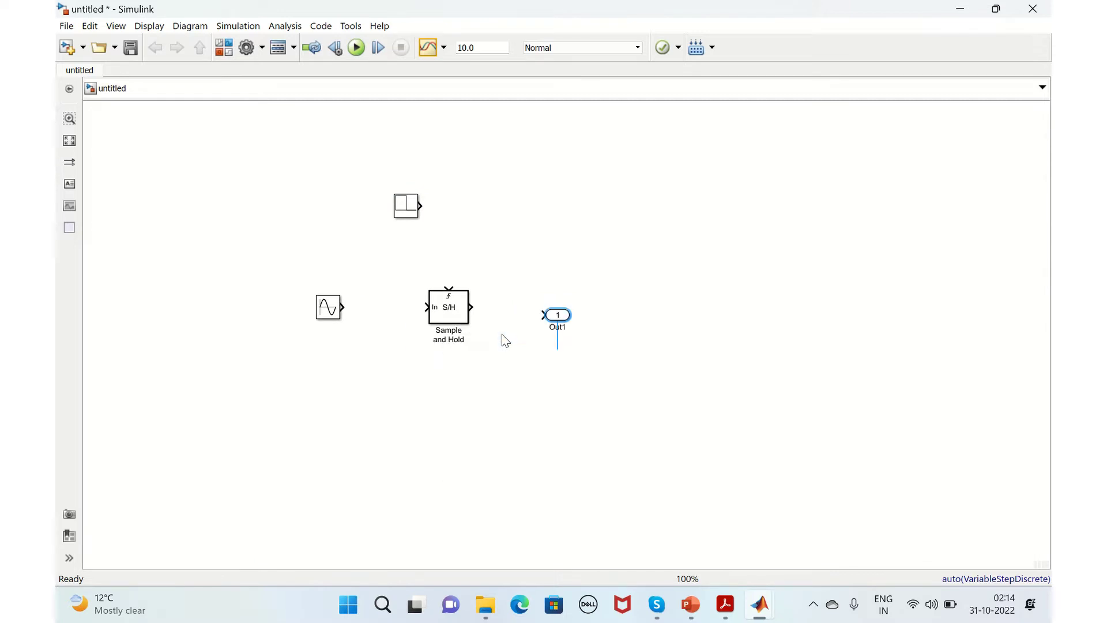
left_click_drag(421, 208, 449, 289)
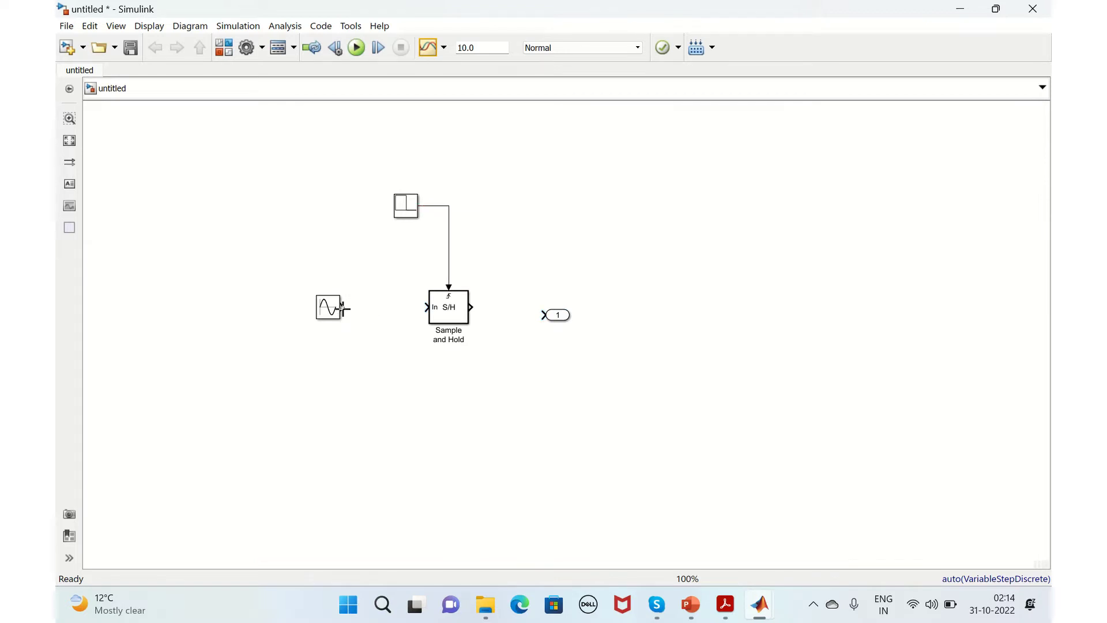
left_click_drag(344, 309, 542, 315)
Create a Simulink Scope viewer, Scope1, on the signal going to Out1.
left_click(75, 143)
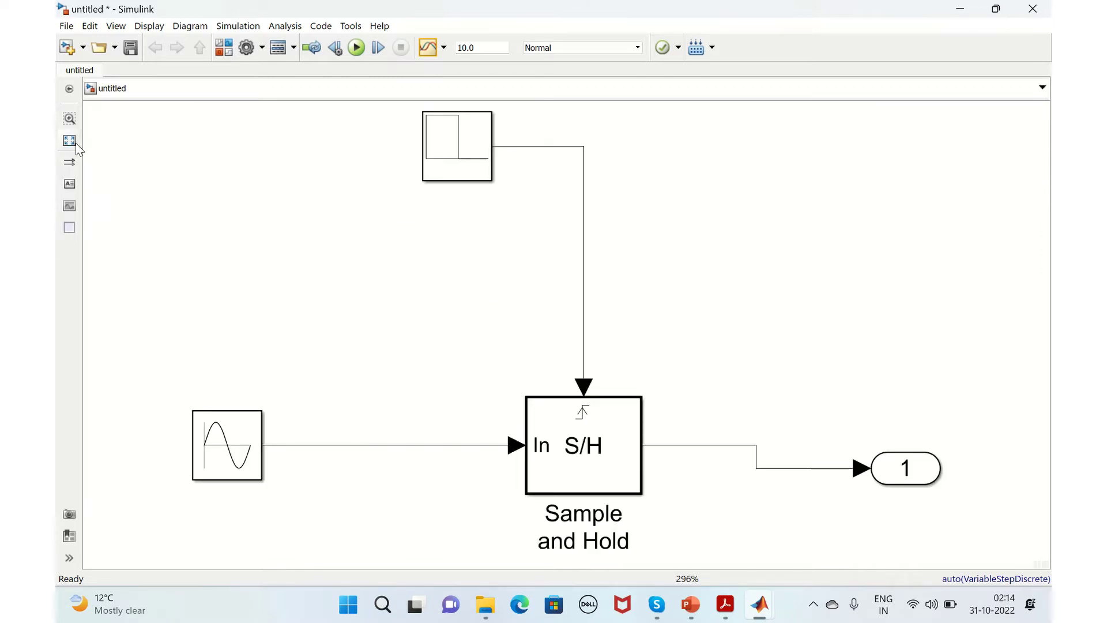
left_click(679, 446)
right_click(678, 445)
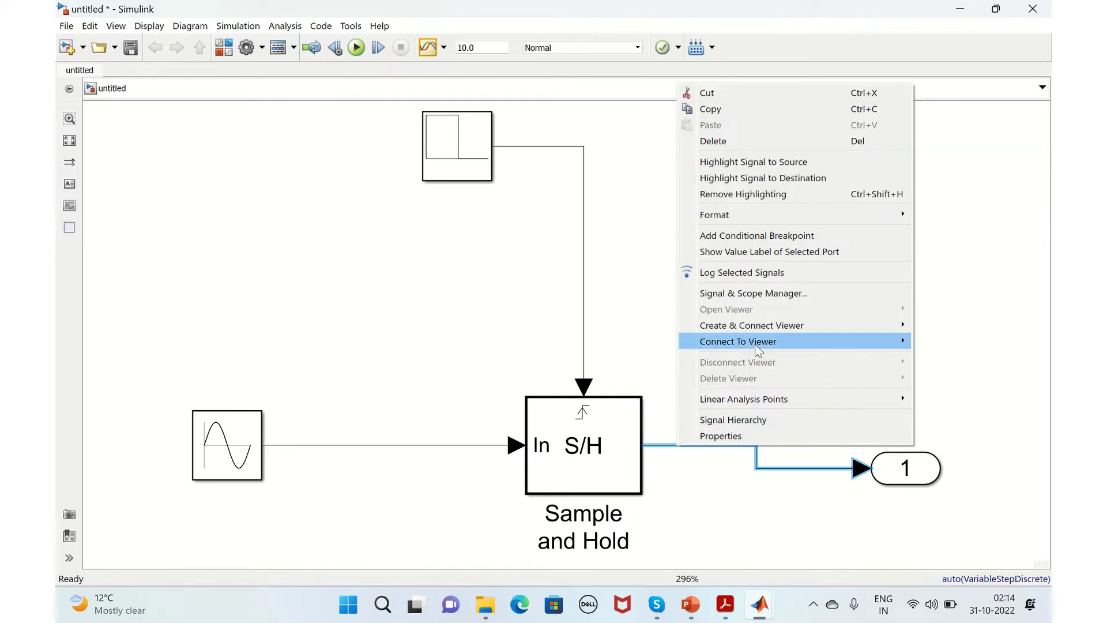
mouse_move(758, 345)
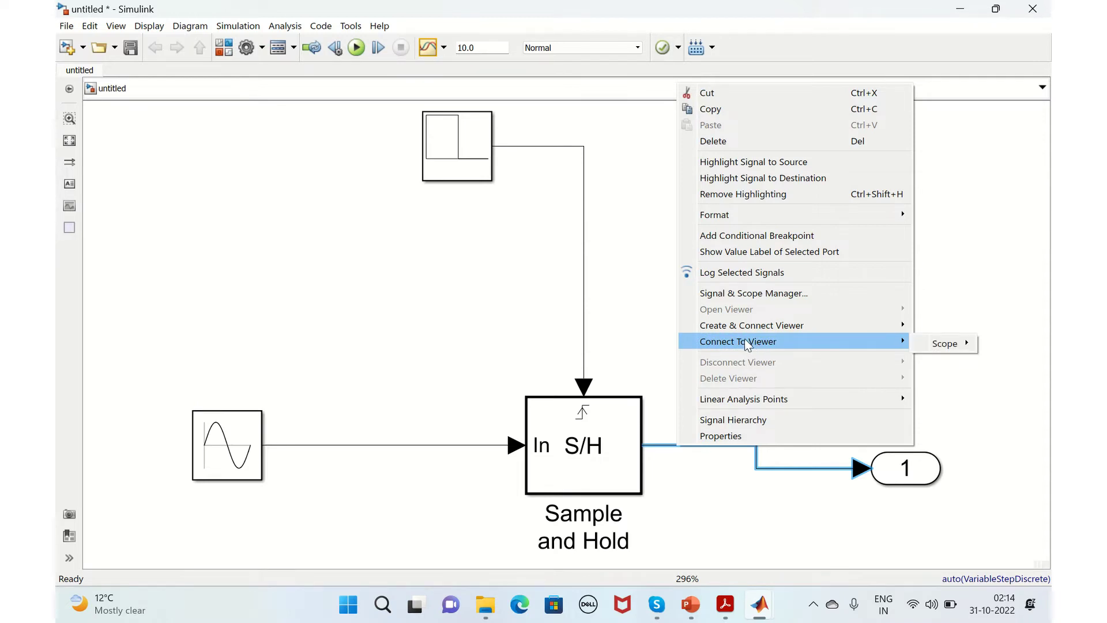
mouse_move(708, 330)
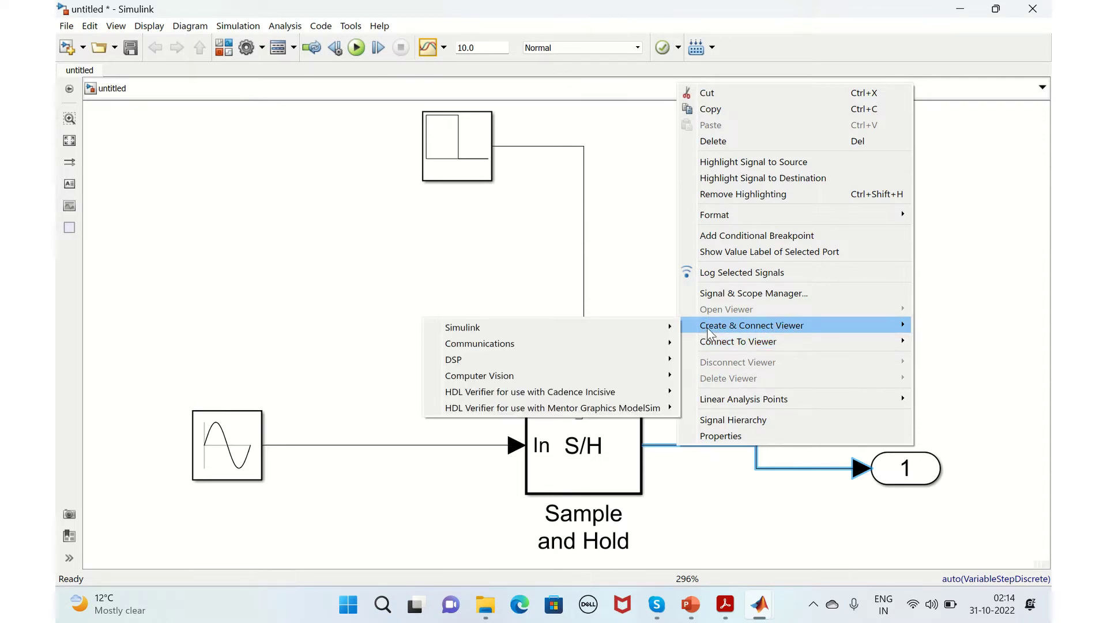
mouse_move(632, 330)
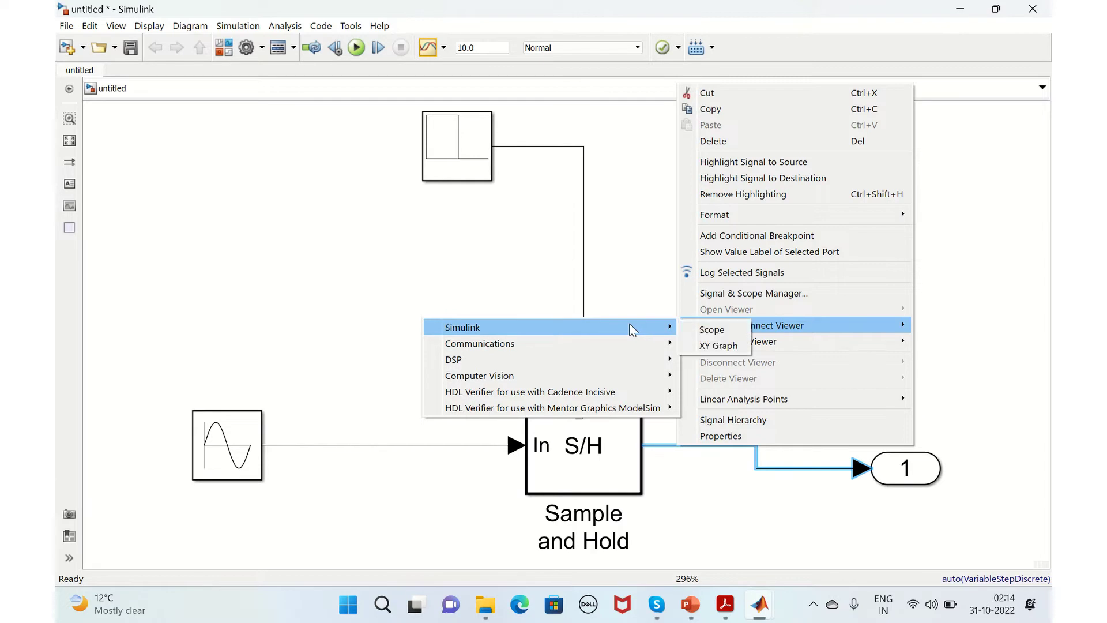
left_click(693, 332)
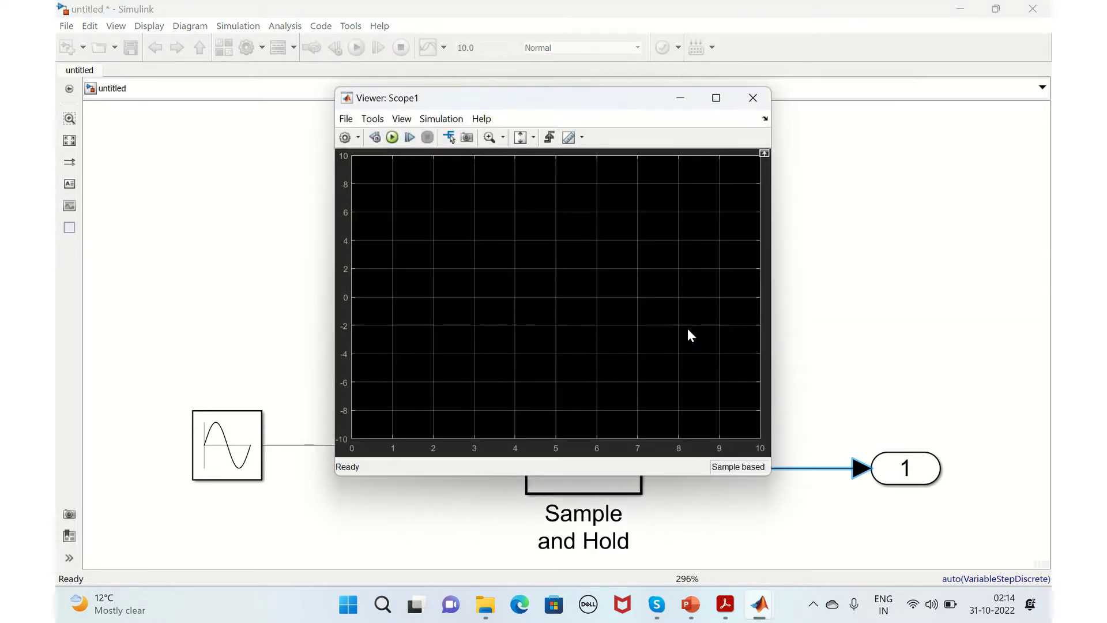
Change Scope1's layout to a 1x3 grid of side-by-side plots, then close the viewer.
left_click(344, 140)
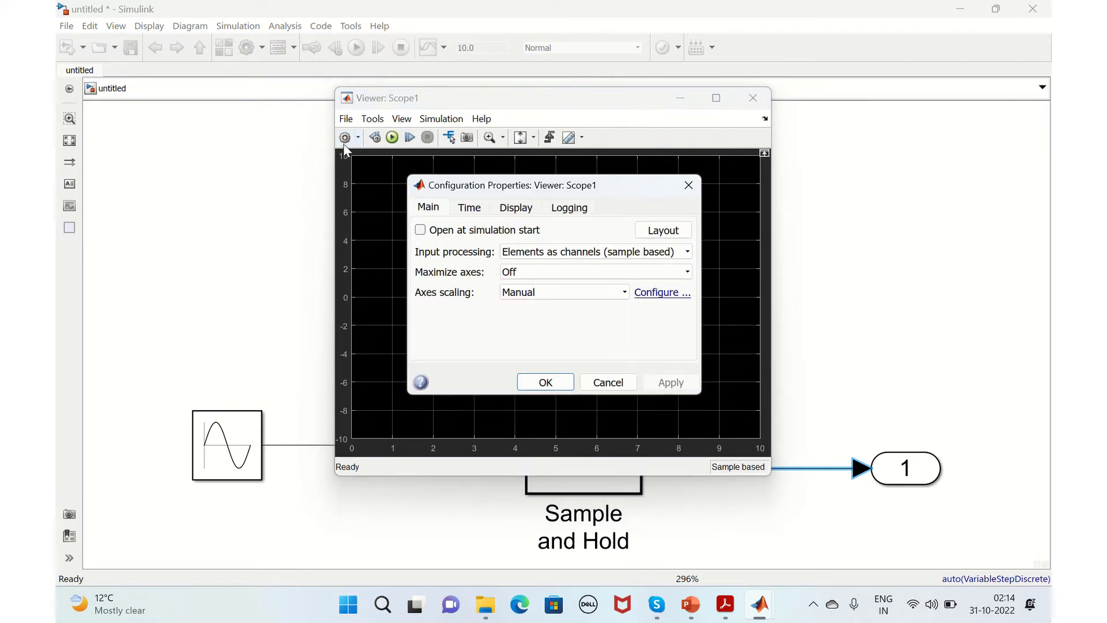
left_click(688, 185)
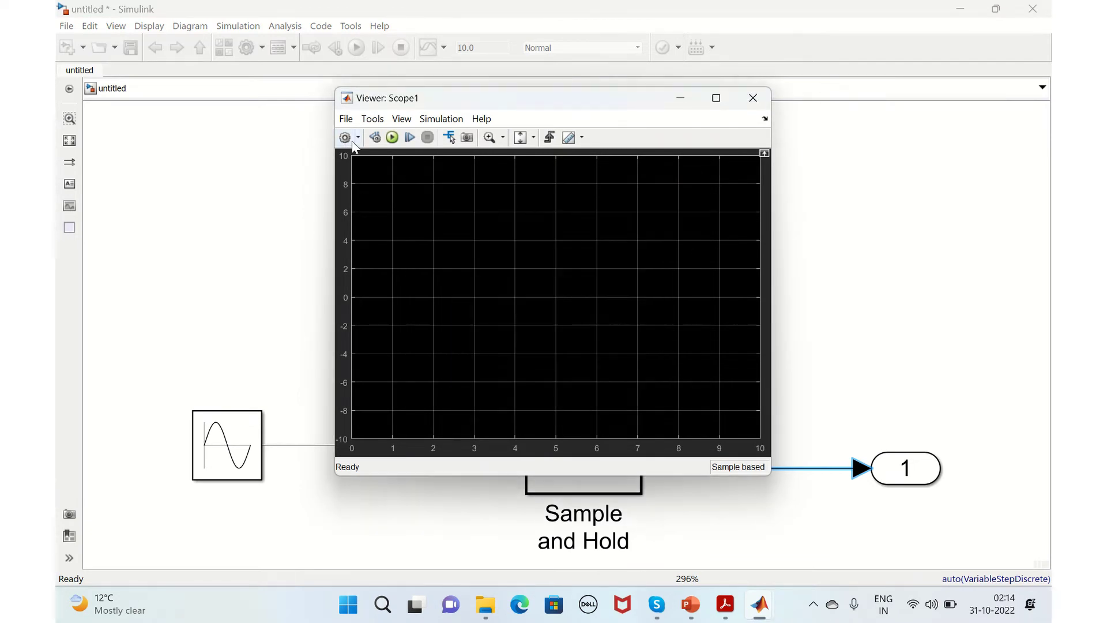
left_click(357, 137)
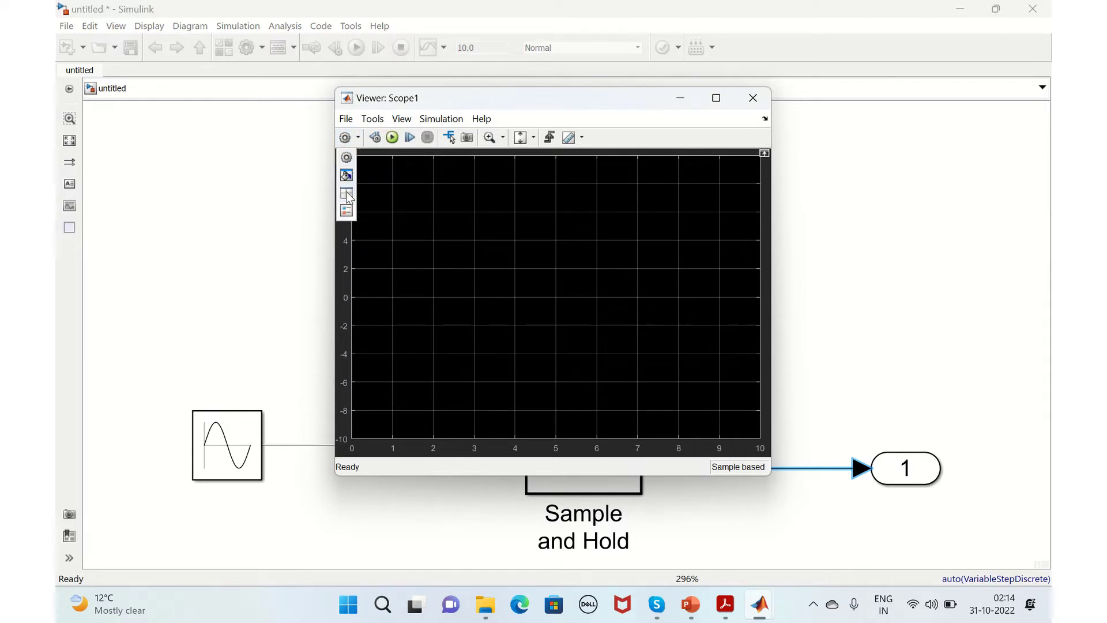
left_click(347, 194)
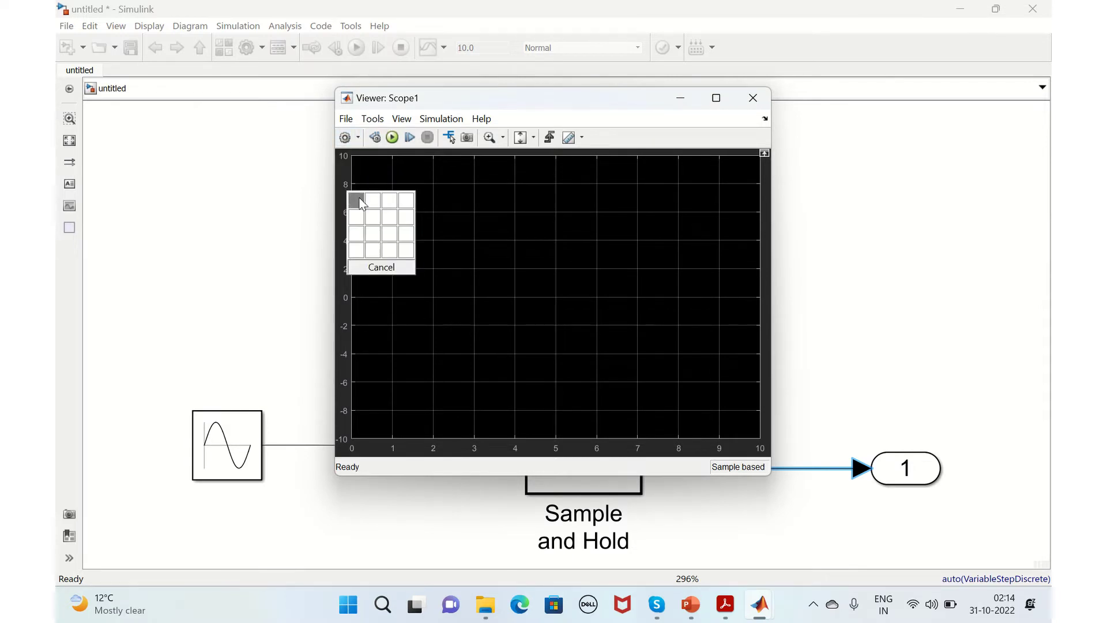
left_click(388, 209)
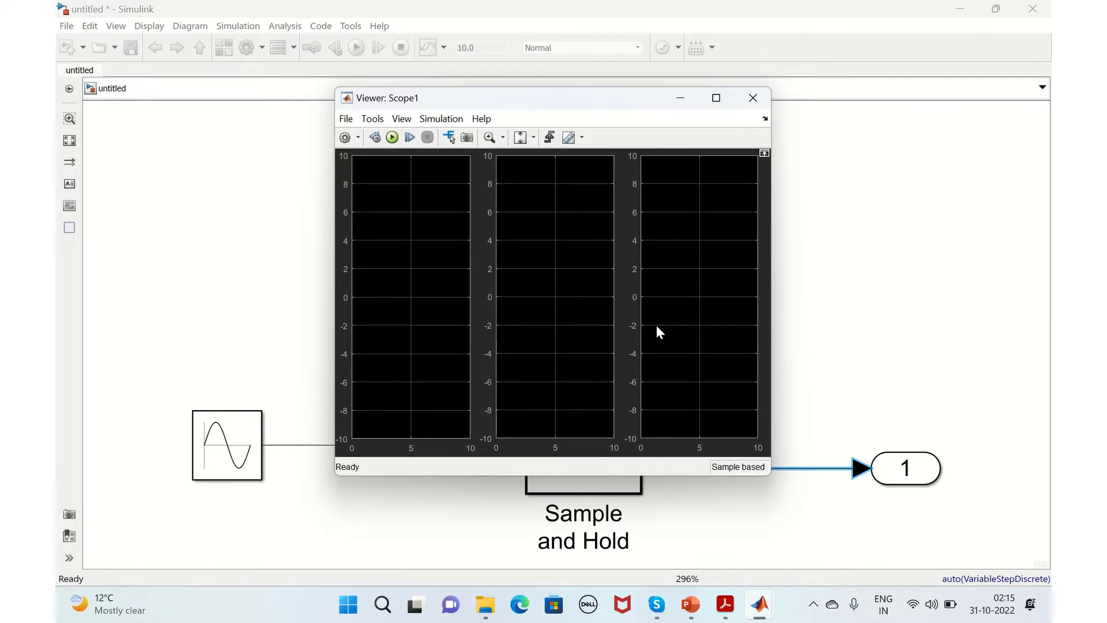
left_click(752, 98)
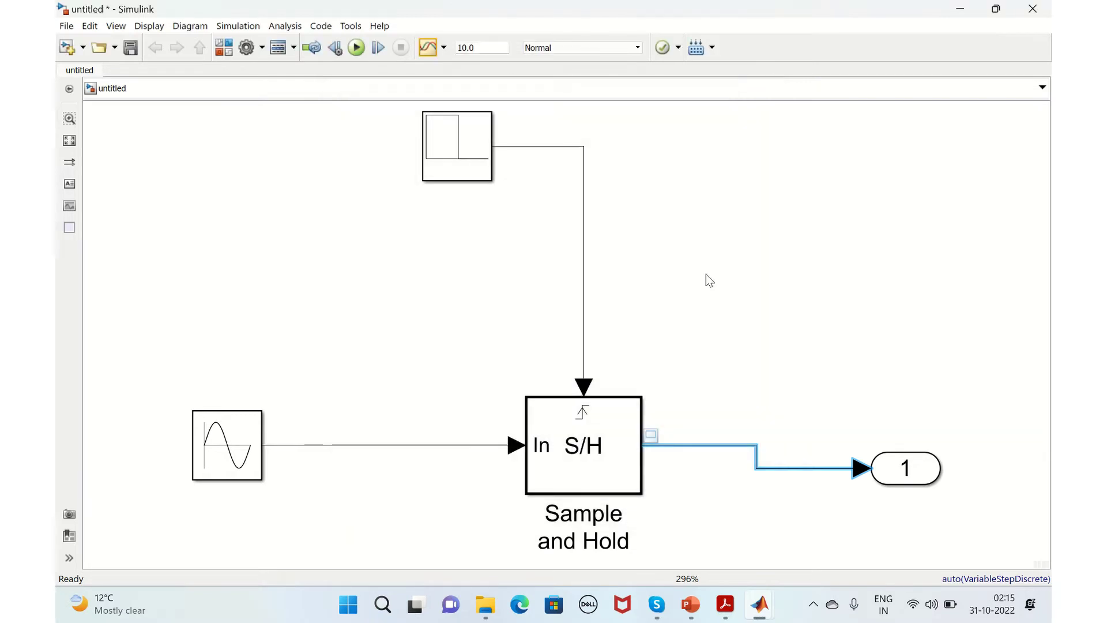
Connect the pulse trigger signal to Scope1 Display 2.
left_click(584, 301)
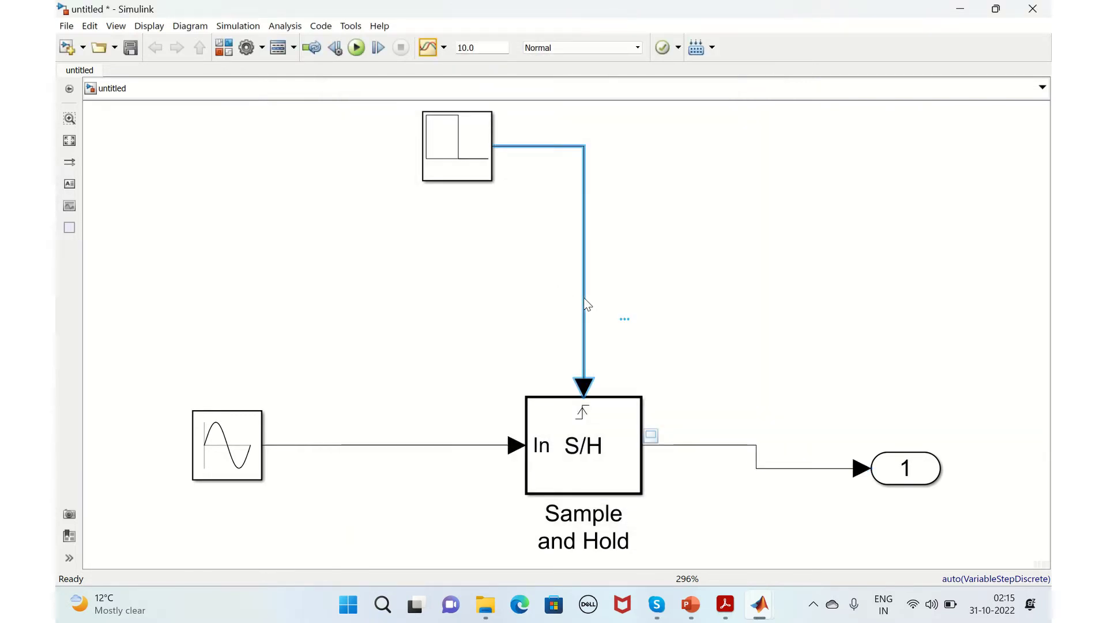
right_click(586, 303)
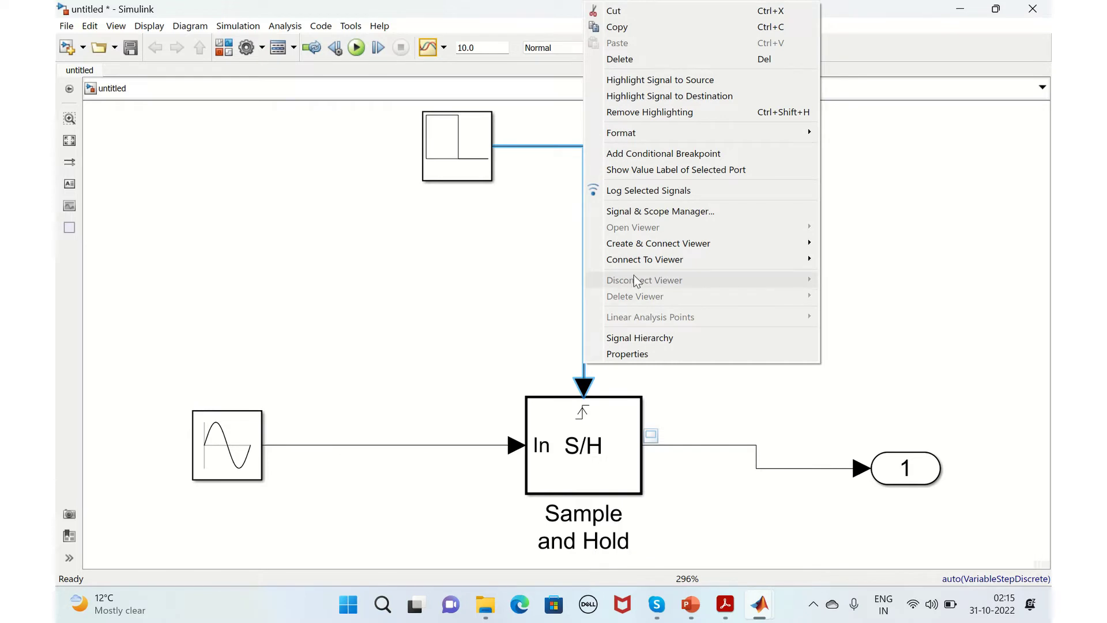
mouse_move(667, 249)
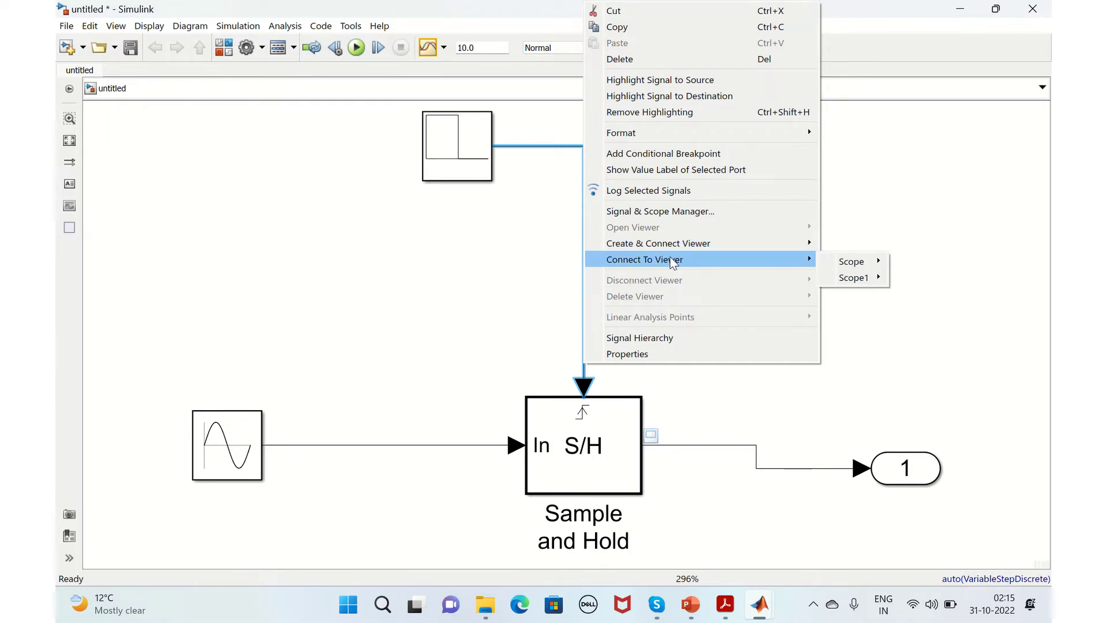
mouse_move(857, 277)
left_click(708, 414)
left_click(709, 413)
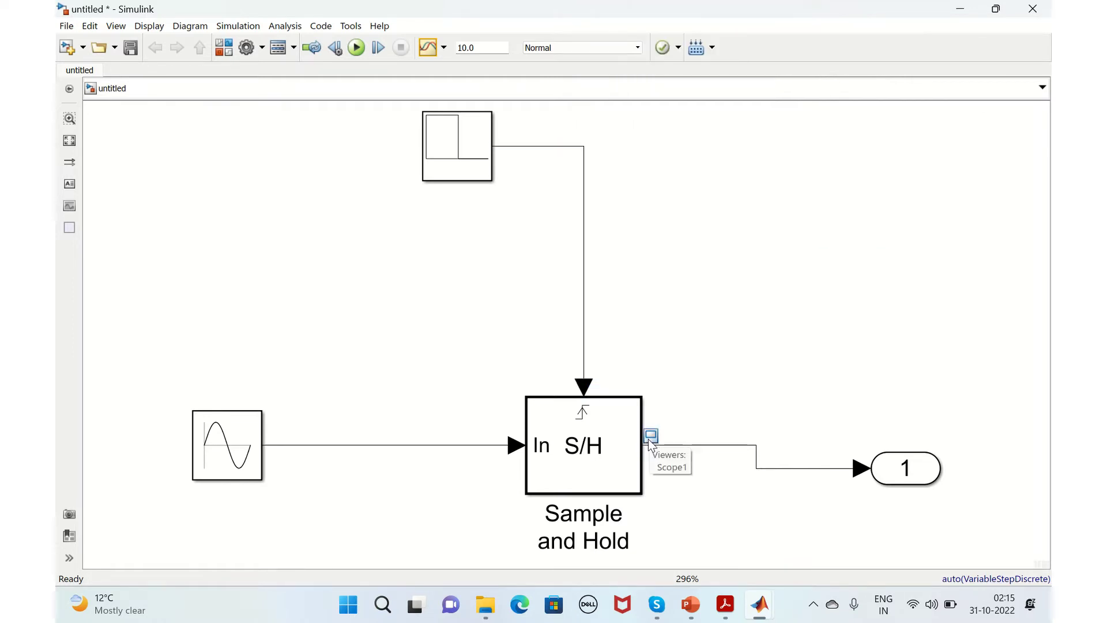
left_click(584, 333)
right_click(584, 332)
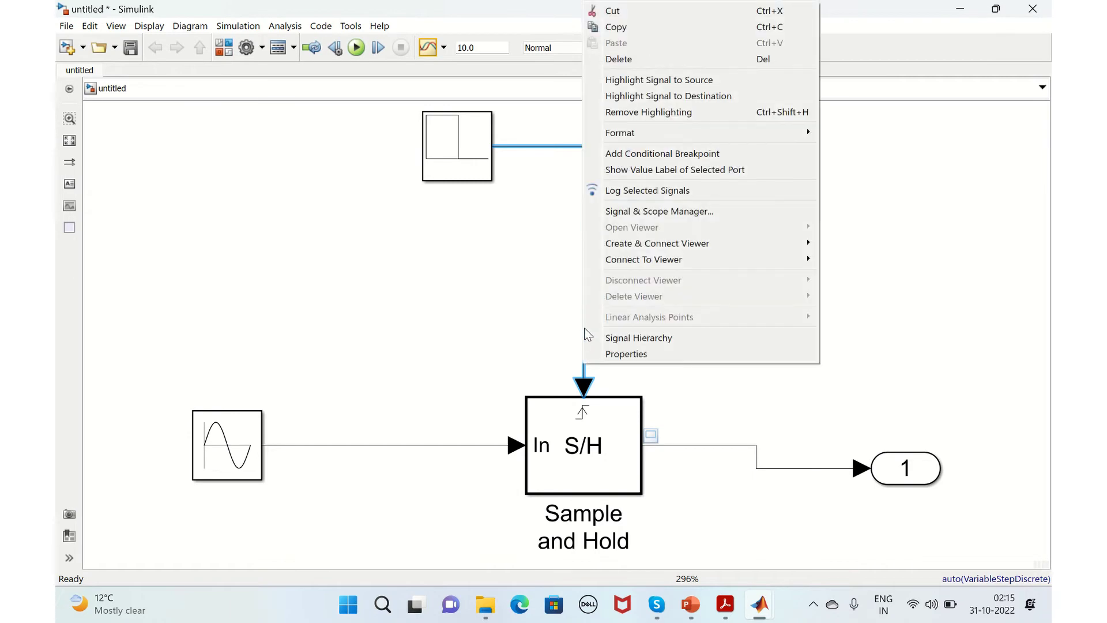
mouse_move(786, 266)
mouse_move(854, 280)
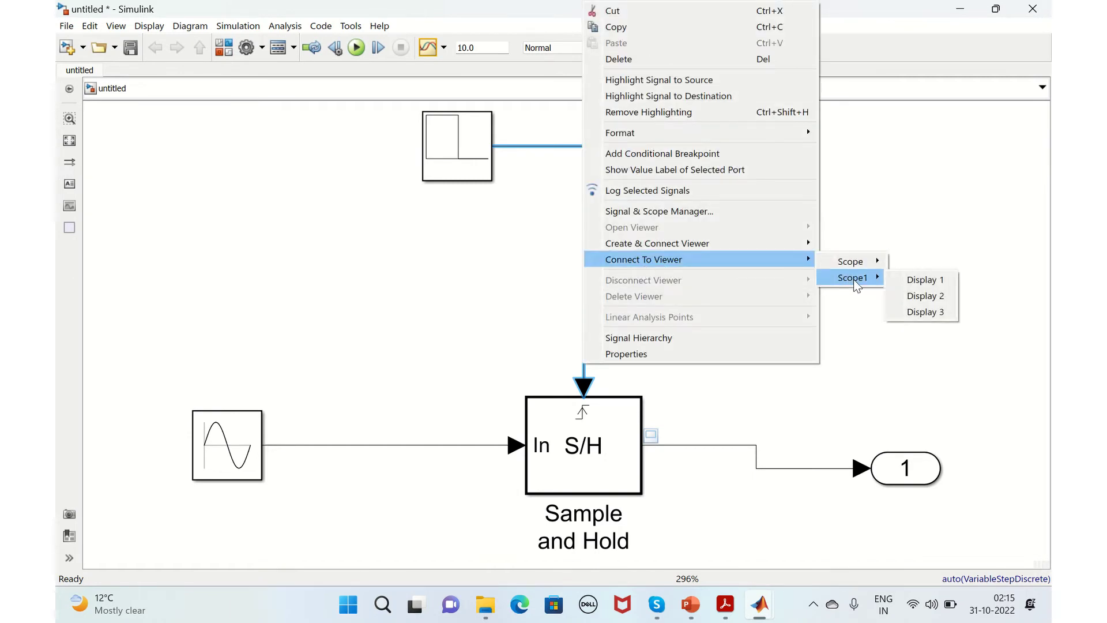
left_click(926, 296)
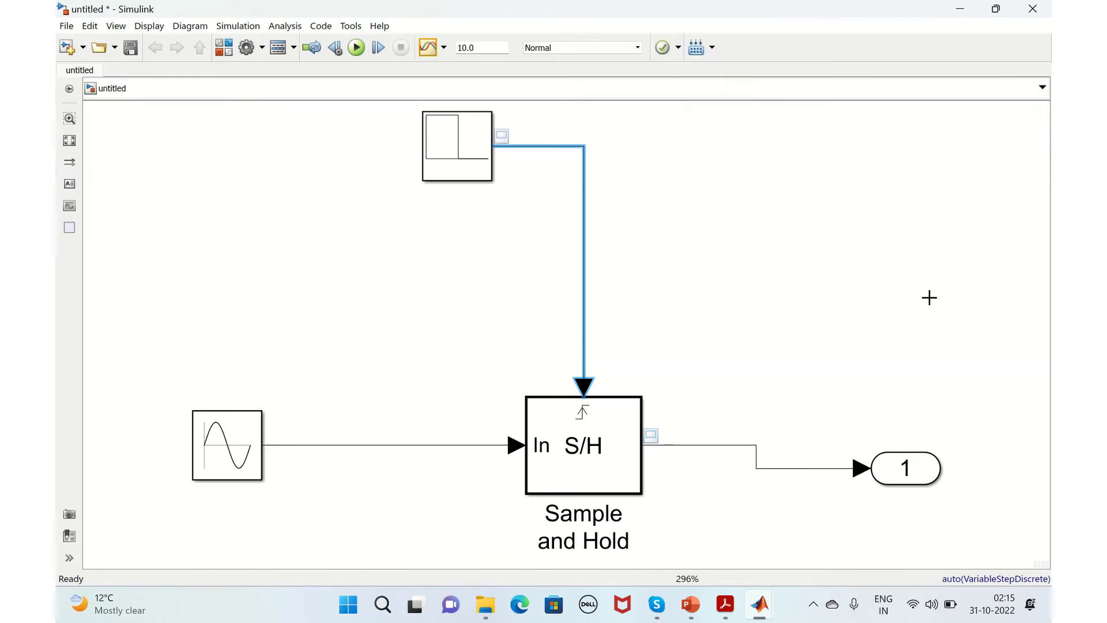
Connect the sine input signal to Scope1 Display 3.
left_click(379, 445)
right_click(379, 446)
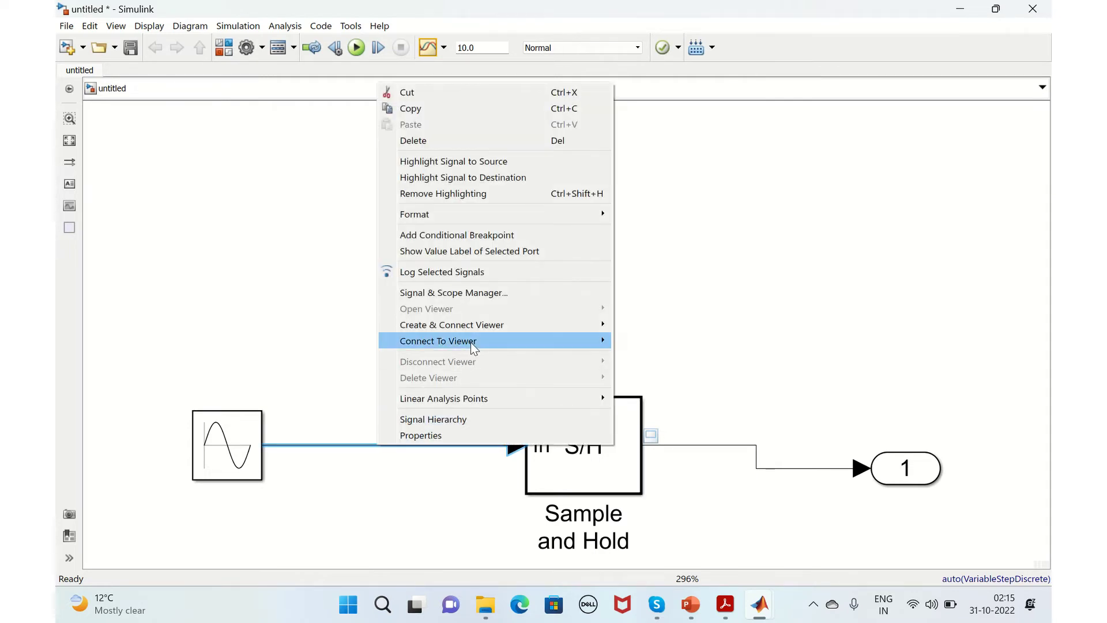
mouse_move(523, 342)
mouse_move(649, 359)
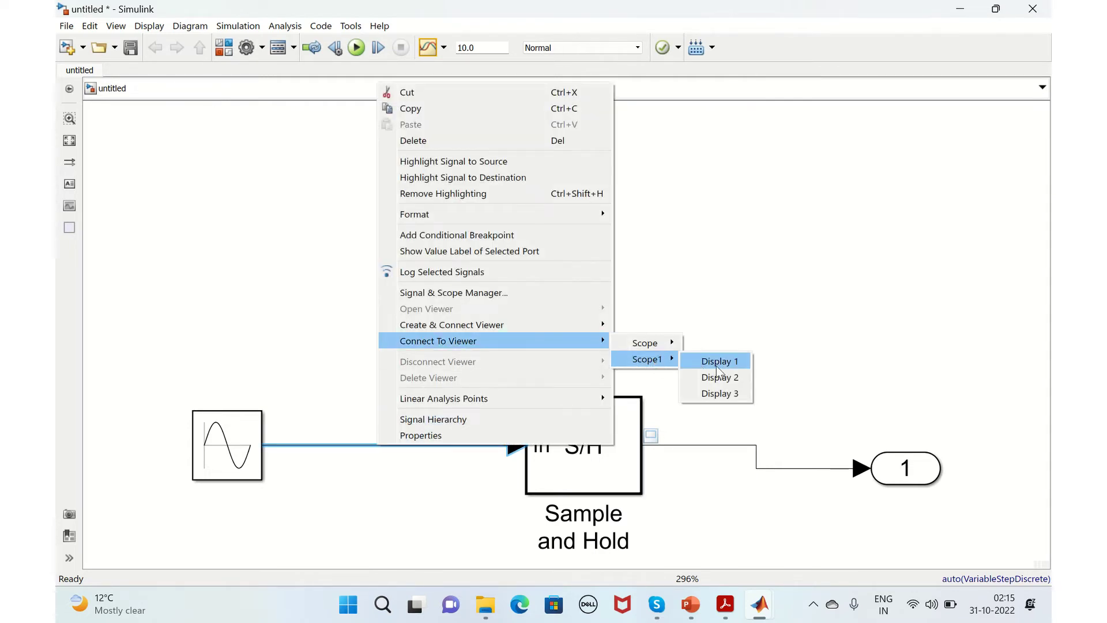
left_click(730, 393)
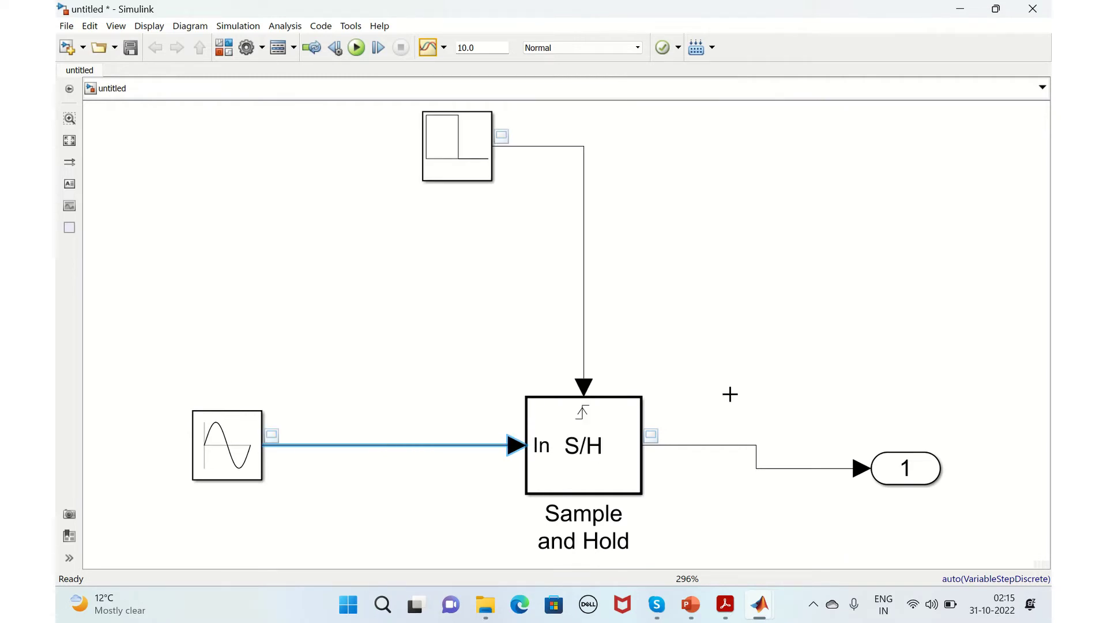
Run the simulation and review the error about Sample and Hold's unapplied changes.
left_click(352, 52)
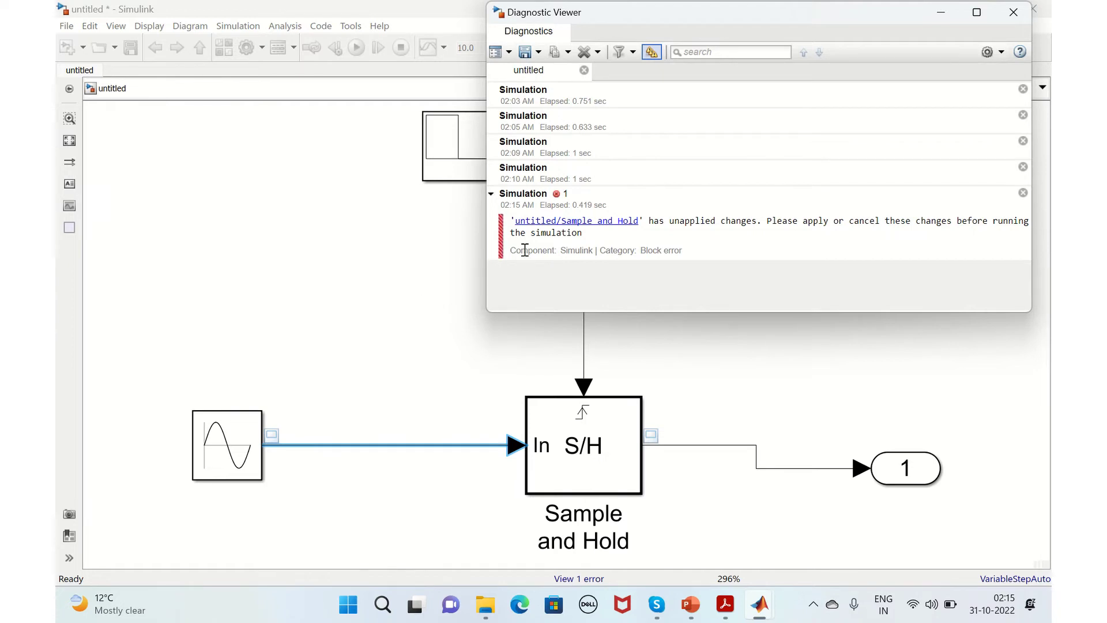
left_click(594, 221)
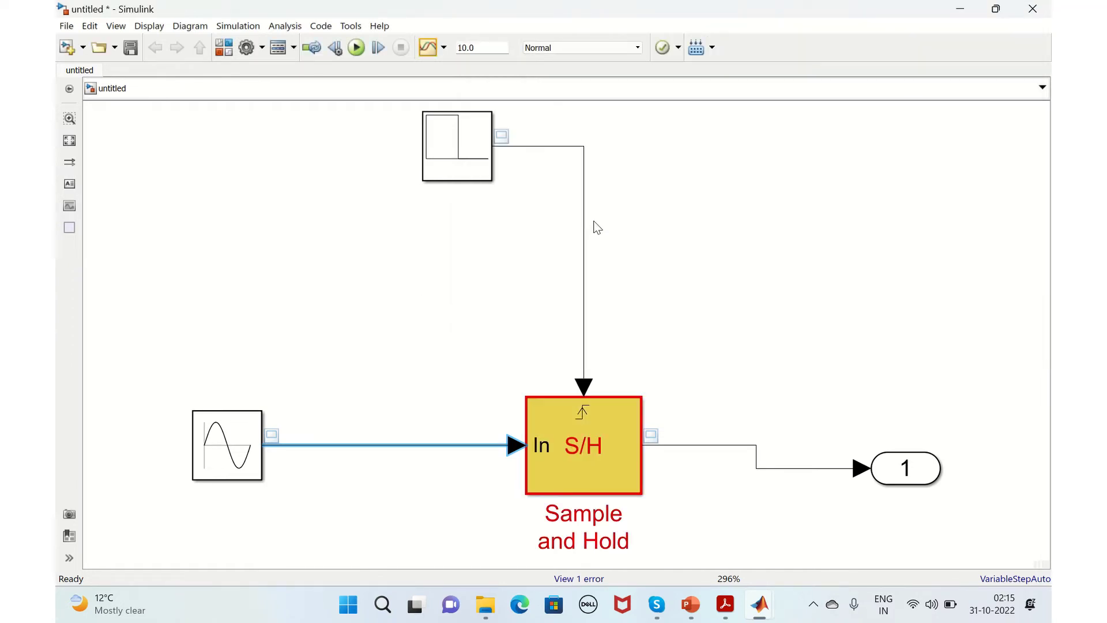
scroll(712, 408, "down", 5)
left_click(69, 144)
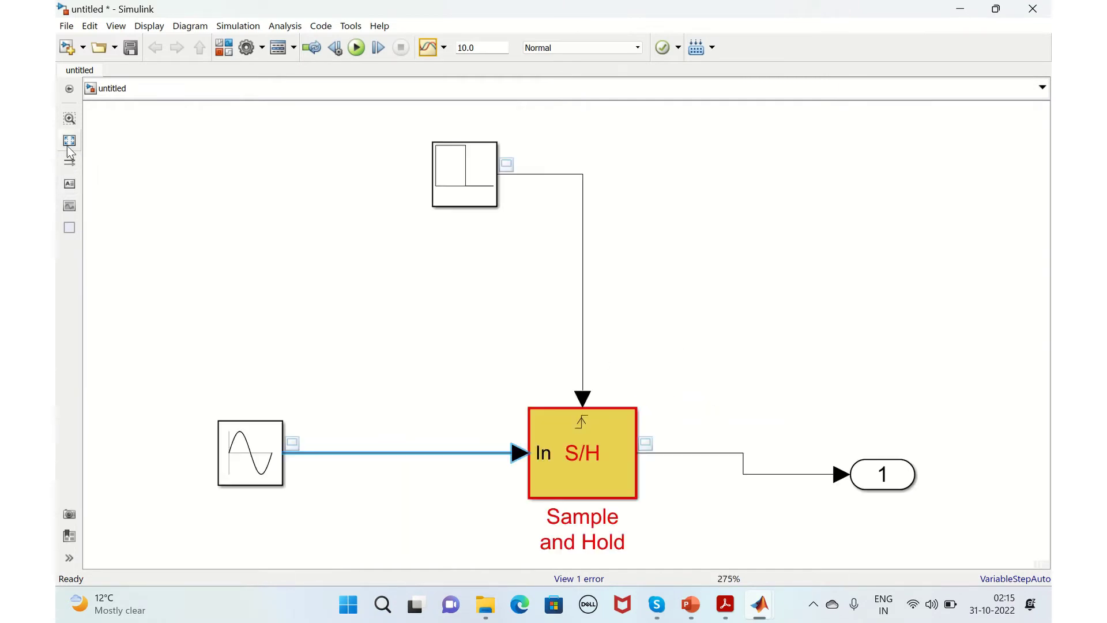
left_click(600, 477)
left_click(579, 578)
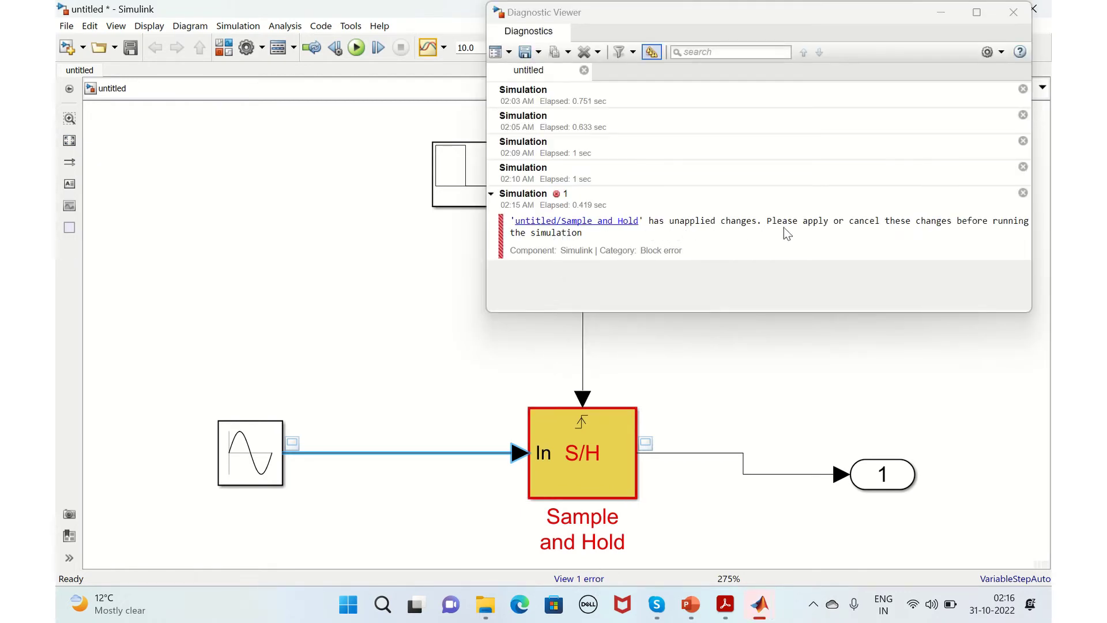
left_click(610, 464)
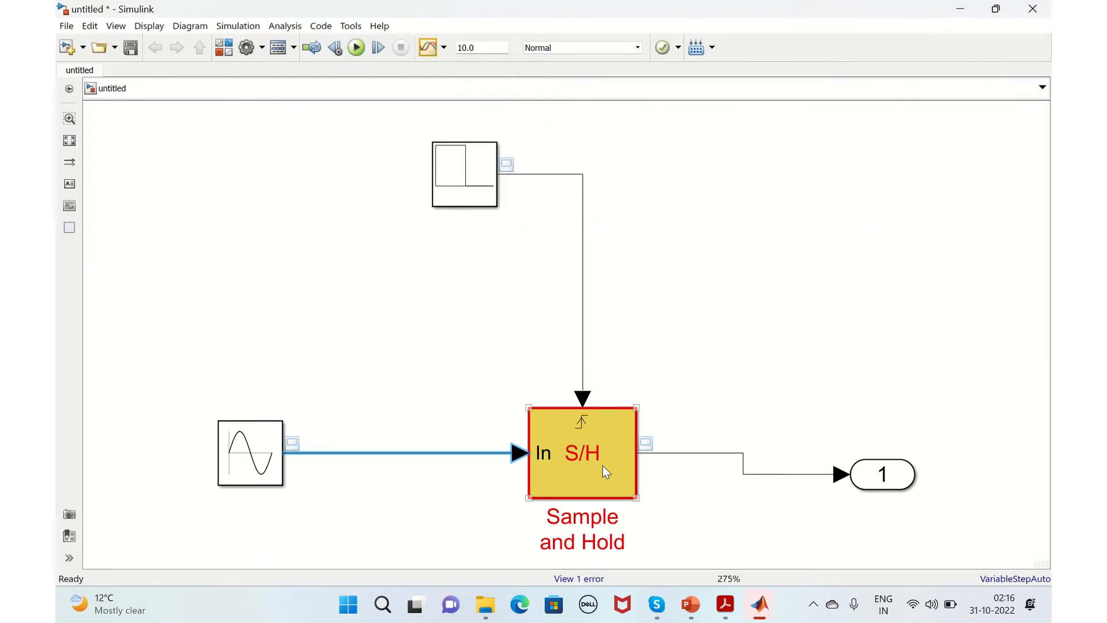
Apply and confirm the Sample and Hold block's parameters.
double_click(603, 466)
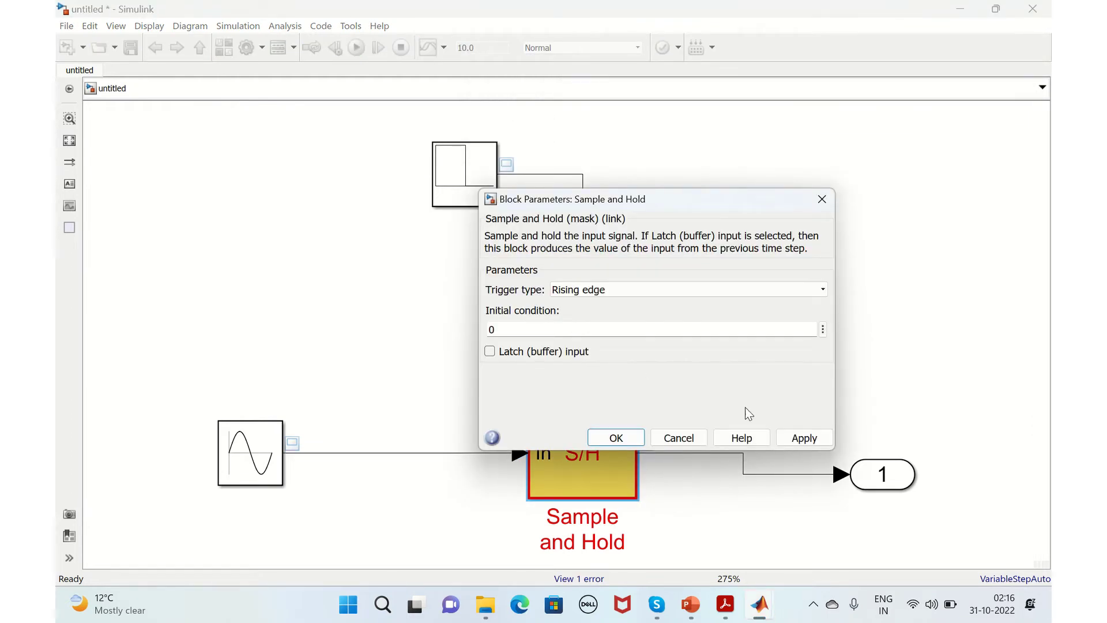
left_click(804, 438)
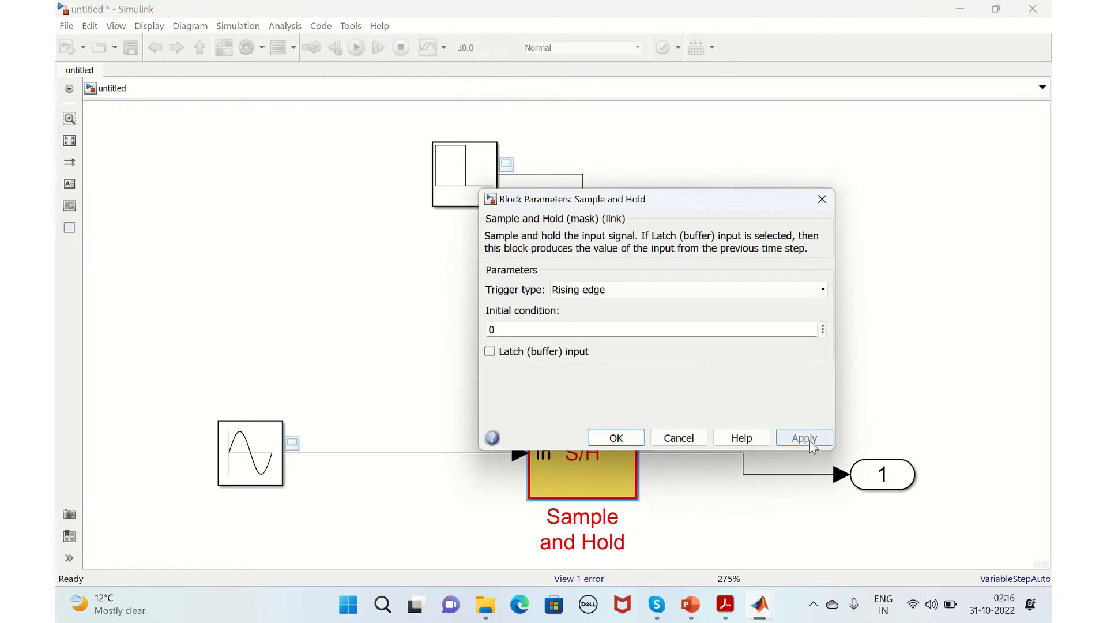
left_click(608, 441)
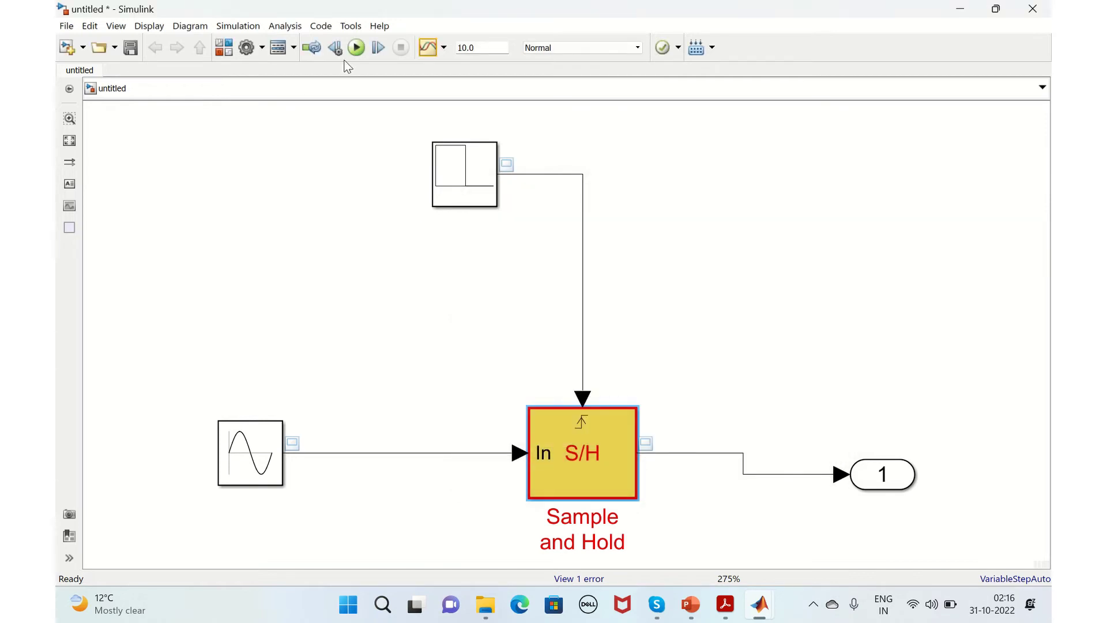
Rerun the simulation to T=10 and open Scope1 maximized to full screen.
left_click(356, 49)
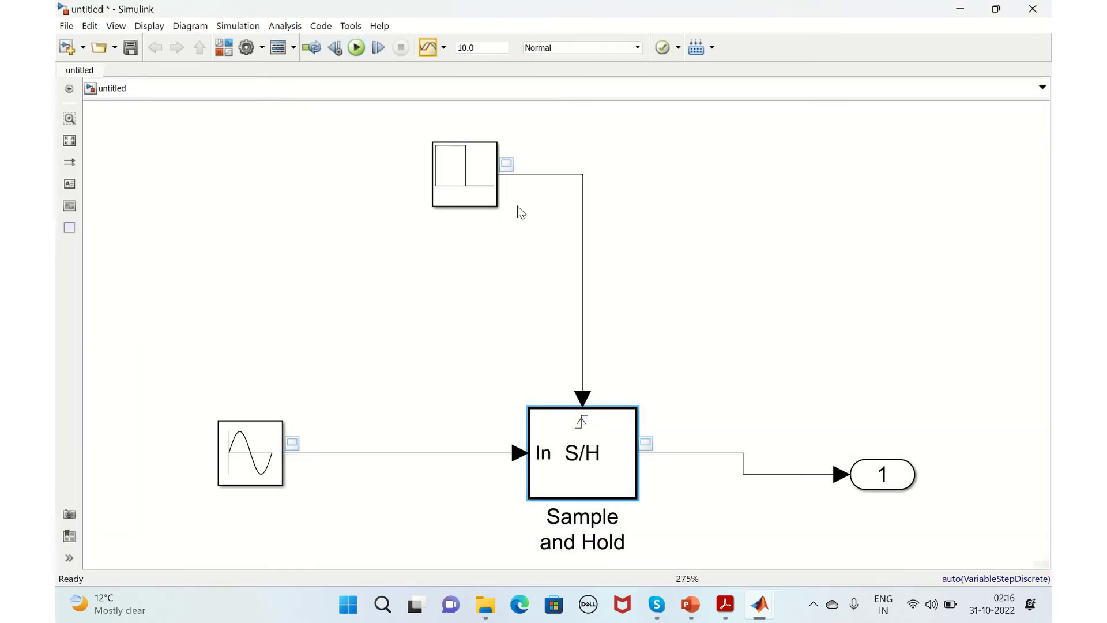
double_click(646, 442)
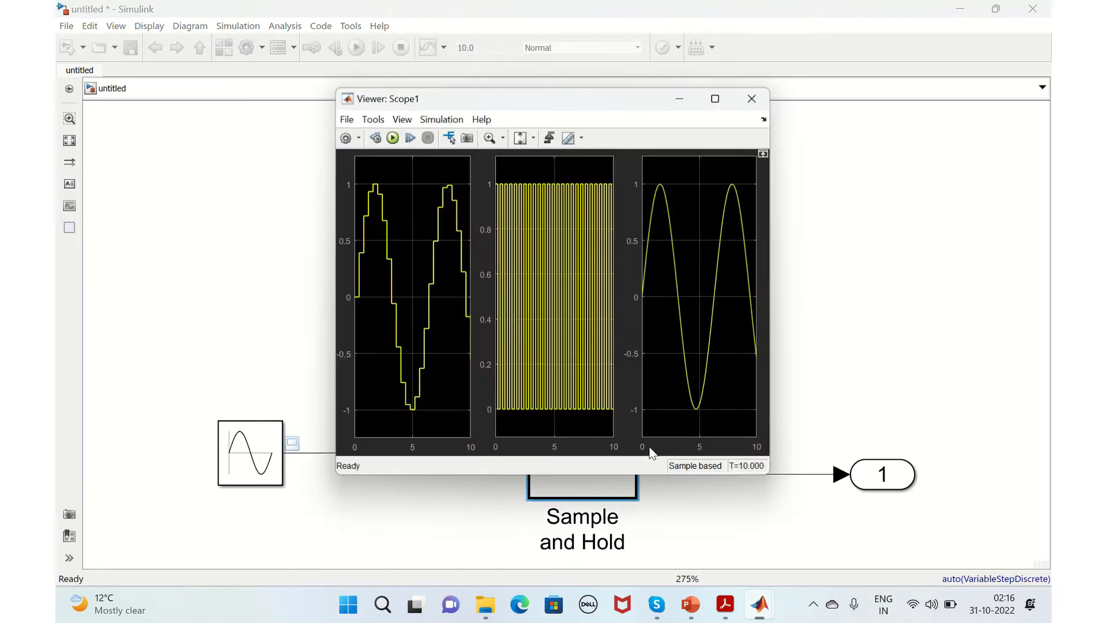
left_click(716, 98)
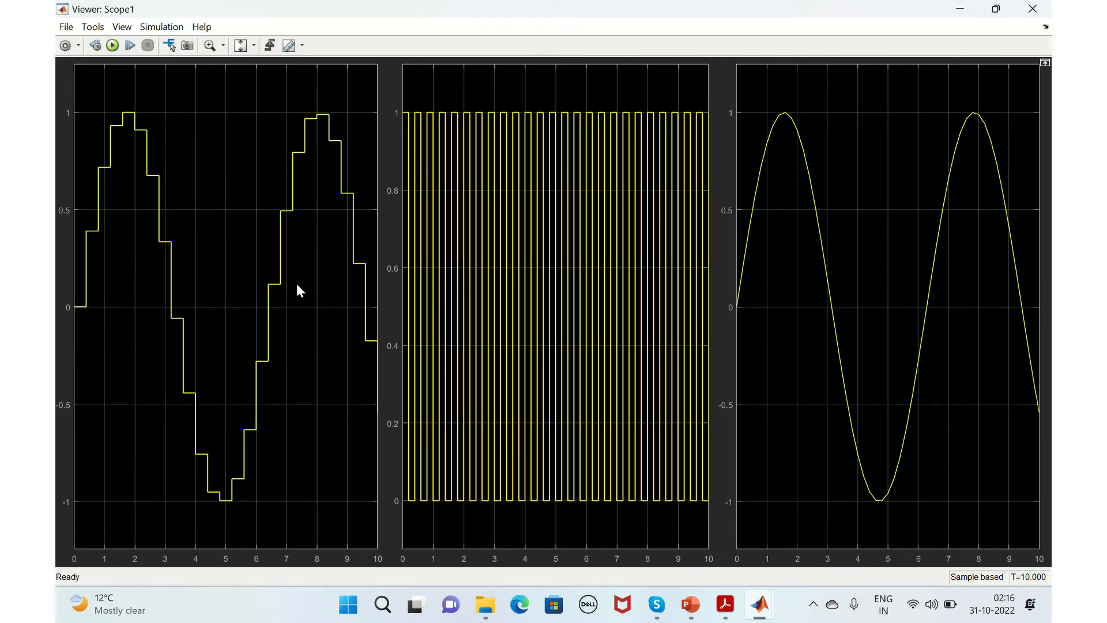
Set the left Scope1 plot's Y-limits to minimum -1.5 and maximum 1.5.
right_click(224, 247)
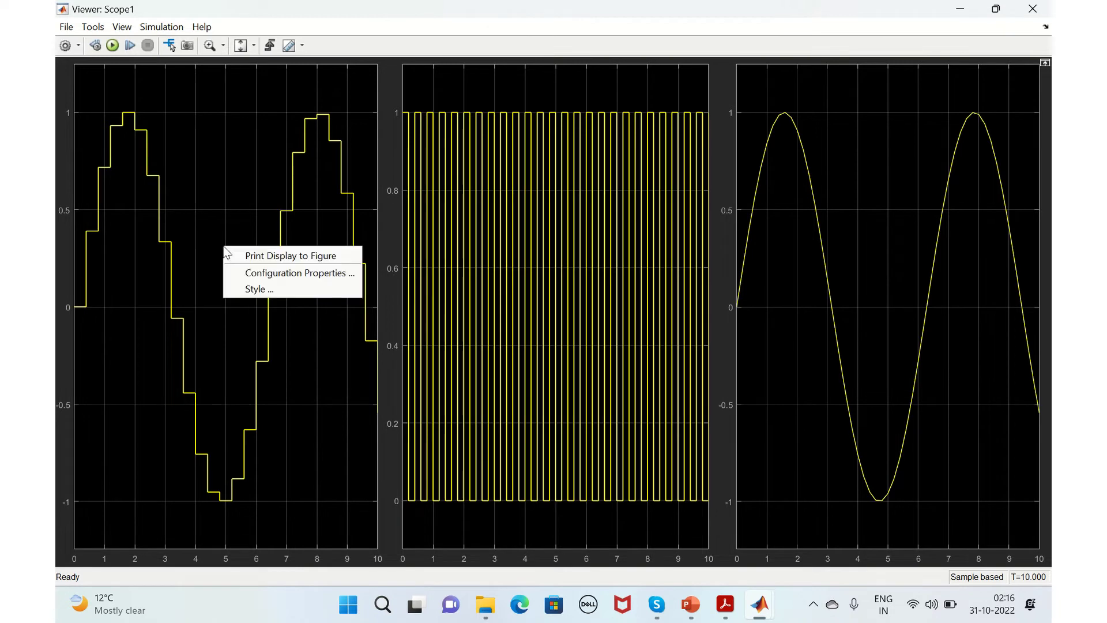
left_click(264, 272)
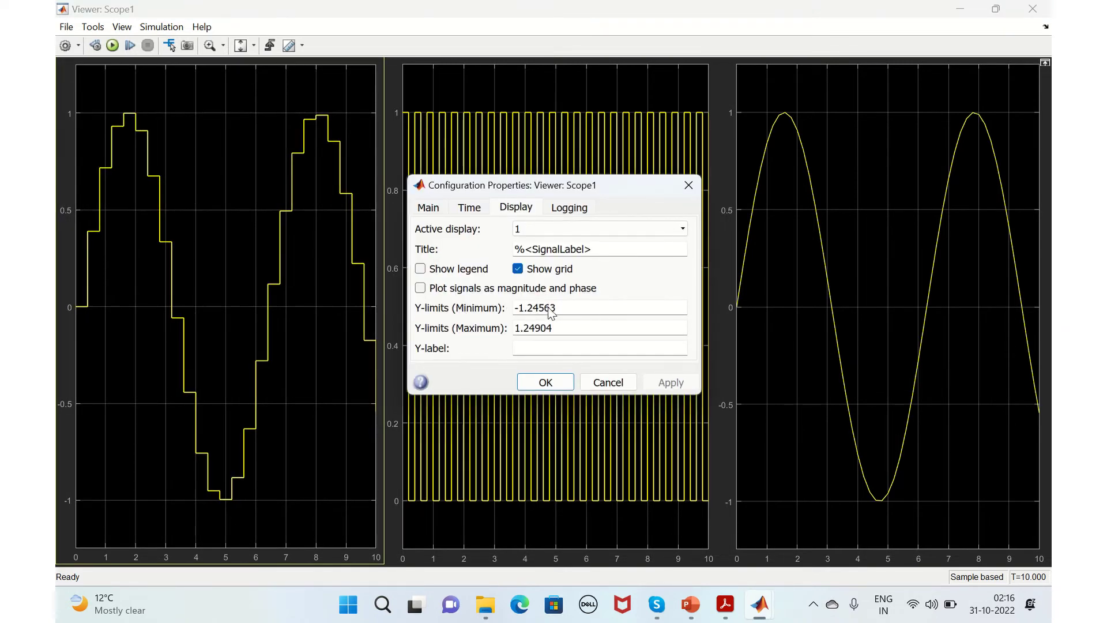
double_click(563, 306)
type("-")
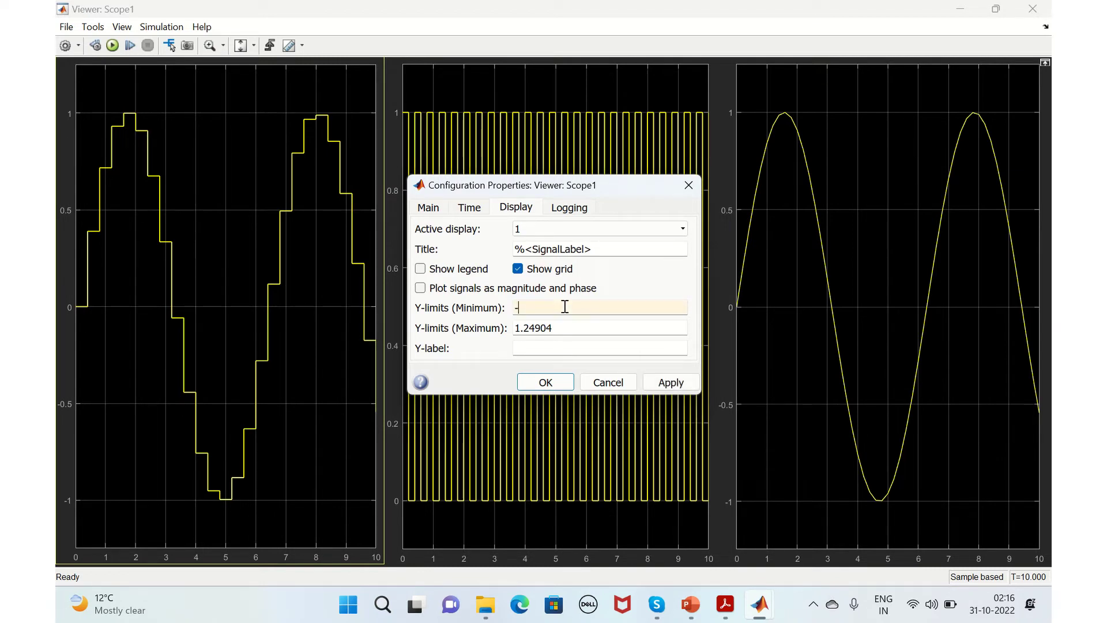
type("1.5")
double_click(561, 327)
type("1.5")
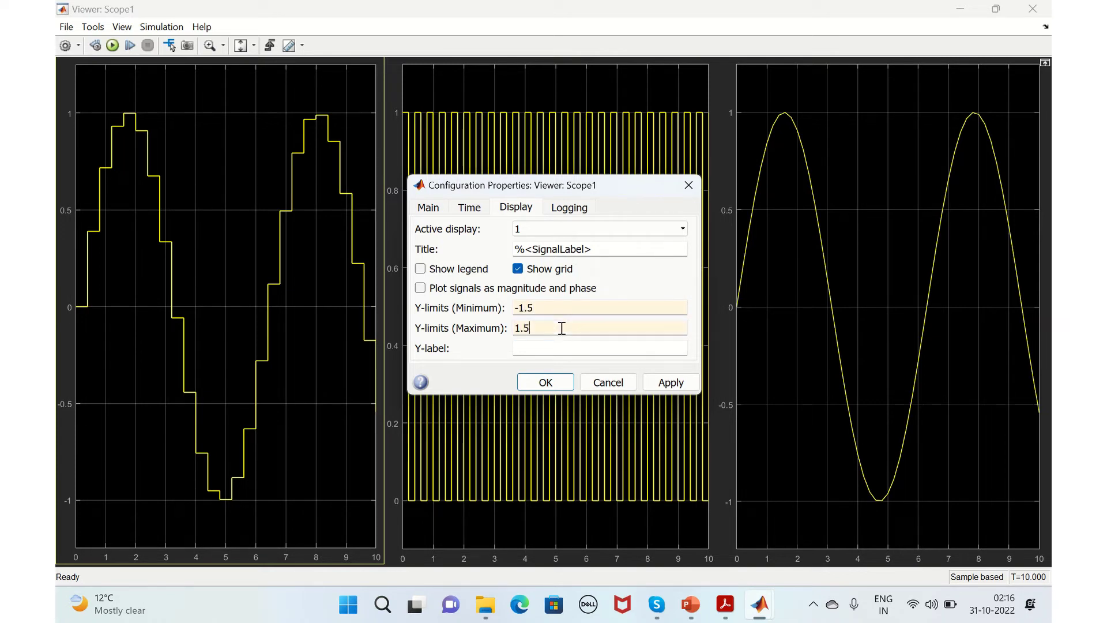
left_click(675, 389)
left_click(556, 383)
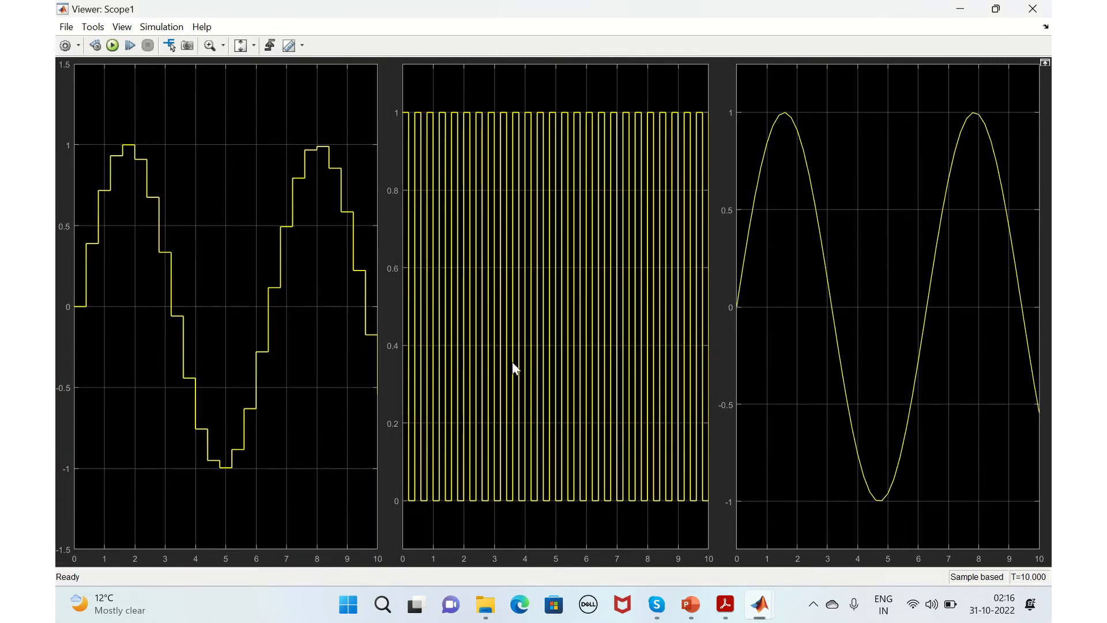
Set the middle pulse plot's Y-limits to minimum -1 and maximum 1.5.
right_click(507, 254)
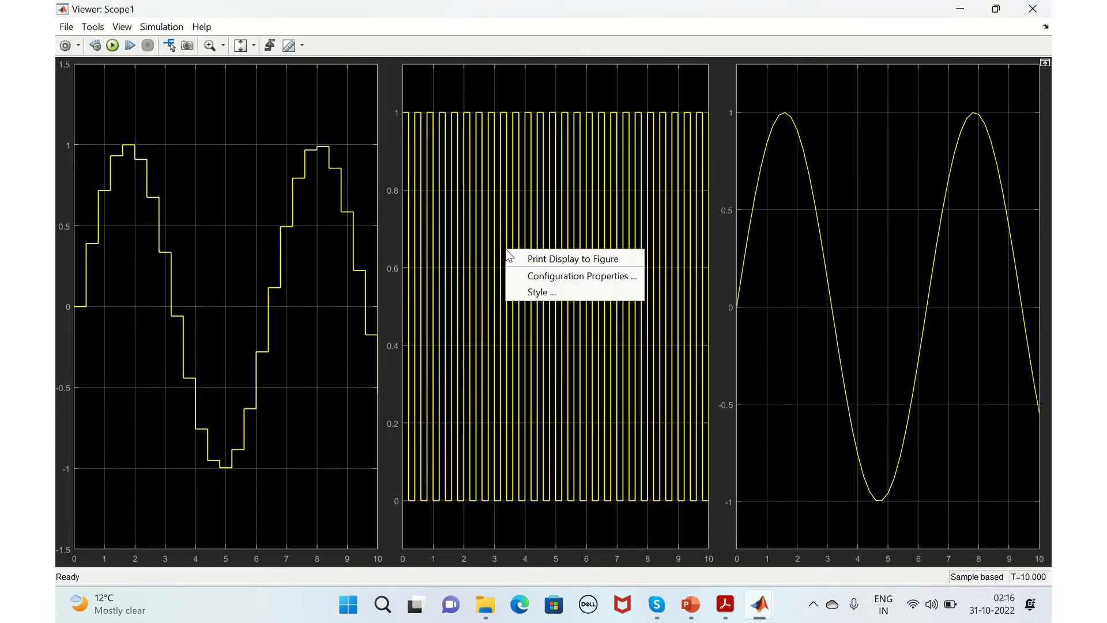
left_click(561, 272)
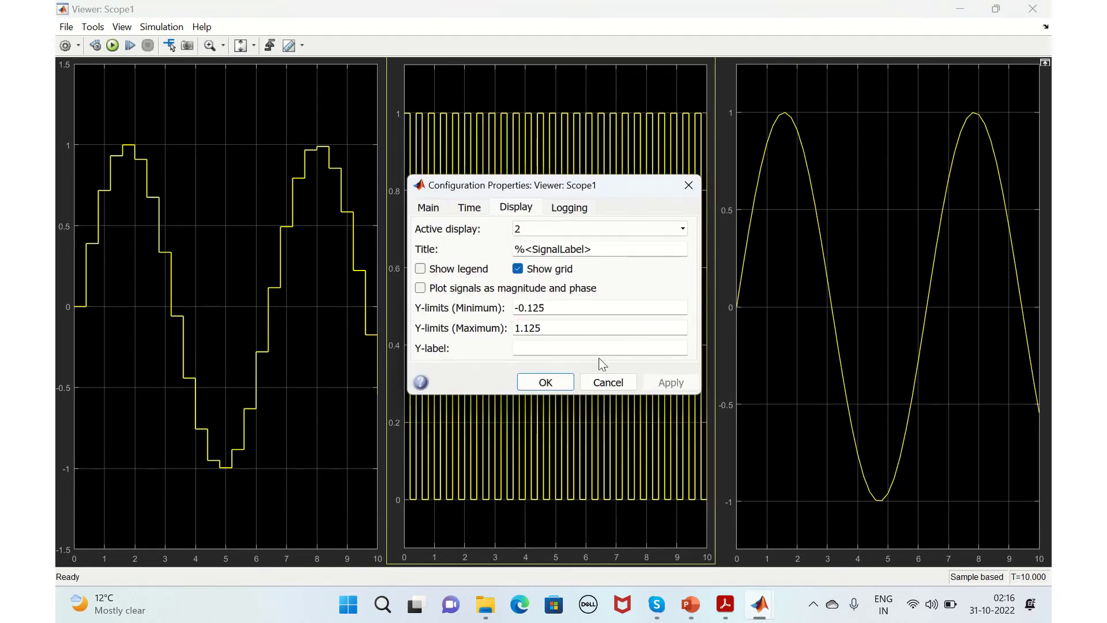
double_click(552, 307)
type("0")
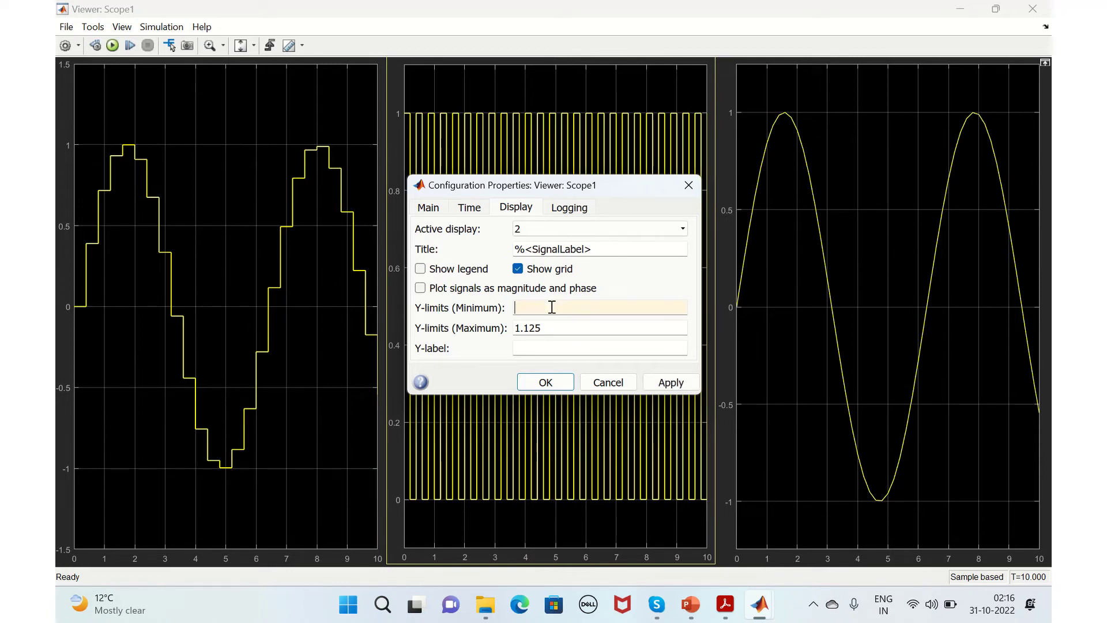
type("1")
double_click(548, 327)
type("1.5")
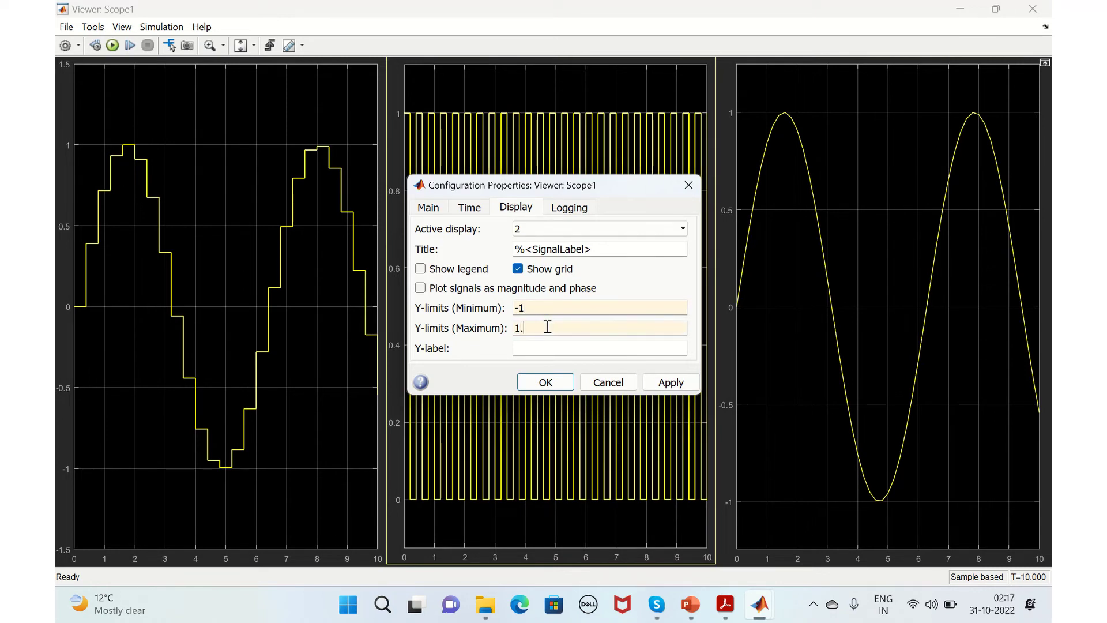
left_click(669, 382)
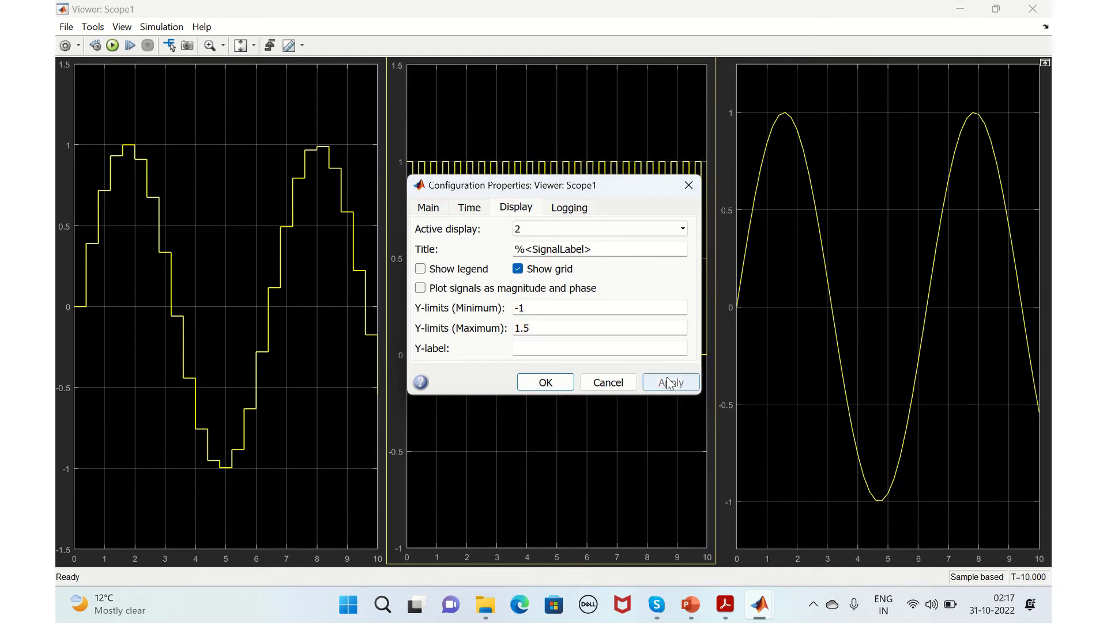
left_click(542, 382)
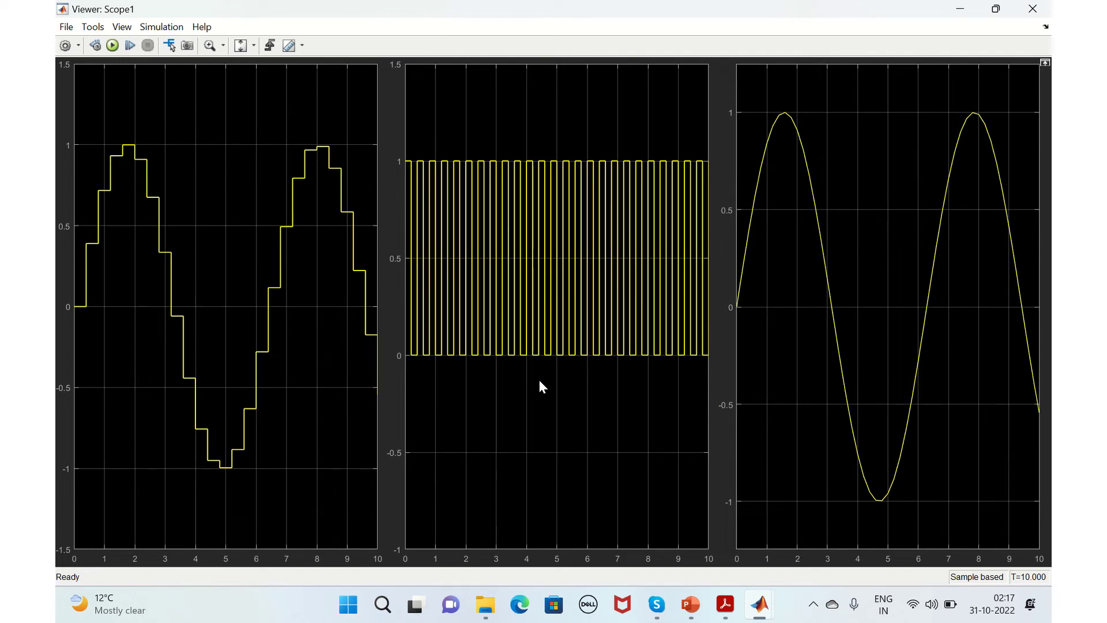
Close Scope1 and insert a Scope block, Scope2, set to 3 input ports.
left_click(1032, 8)
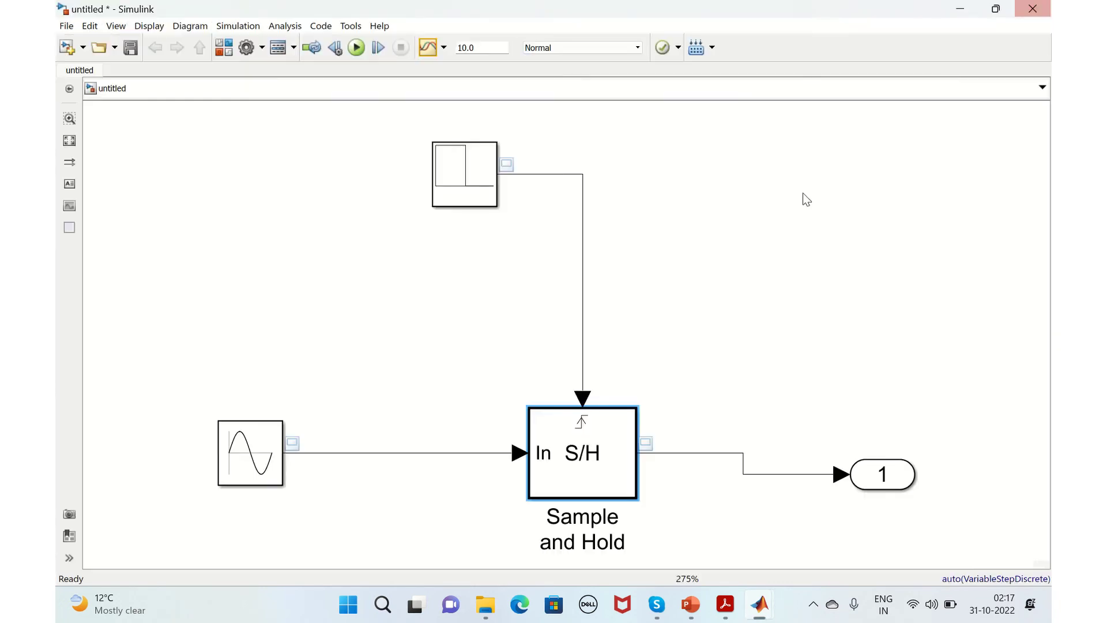
double_click(788, 263)
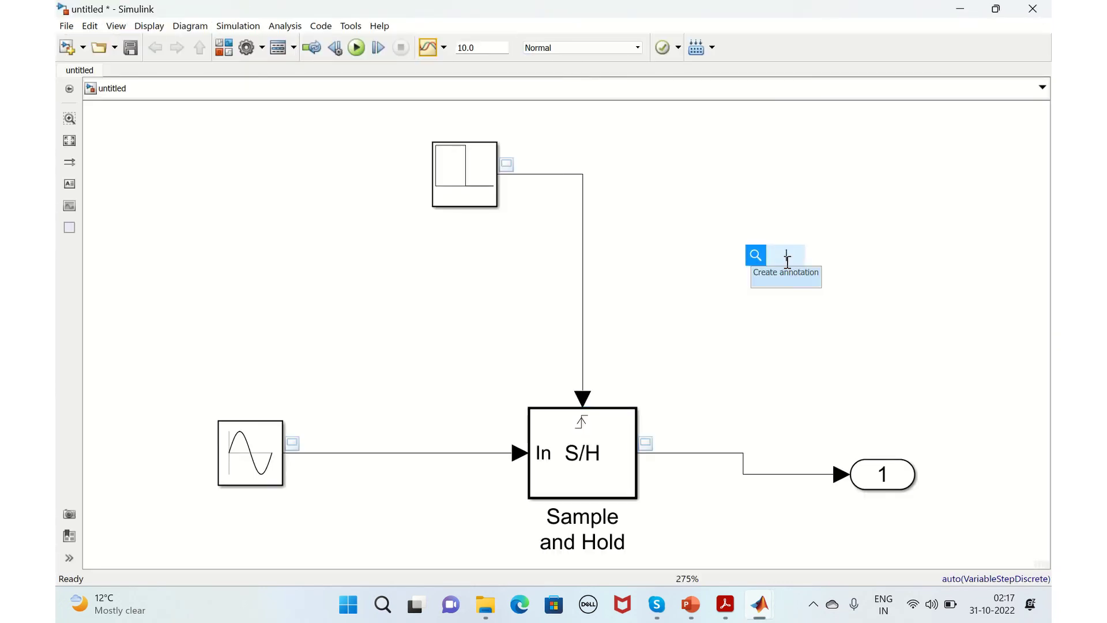
type("scop")
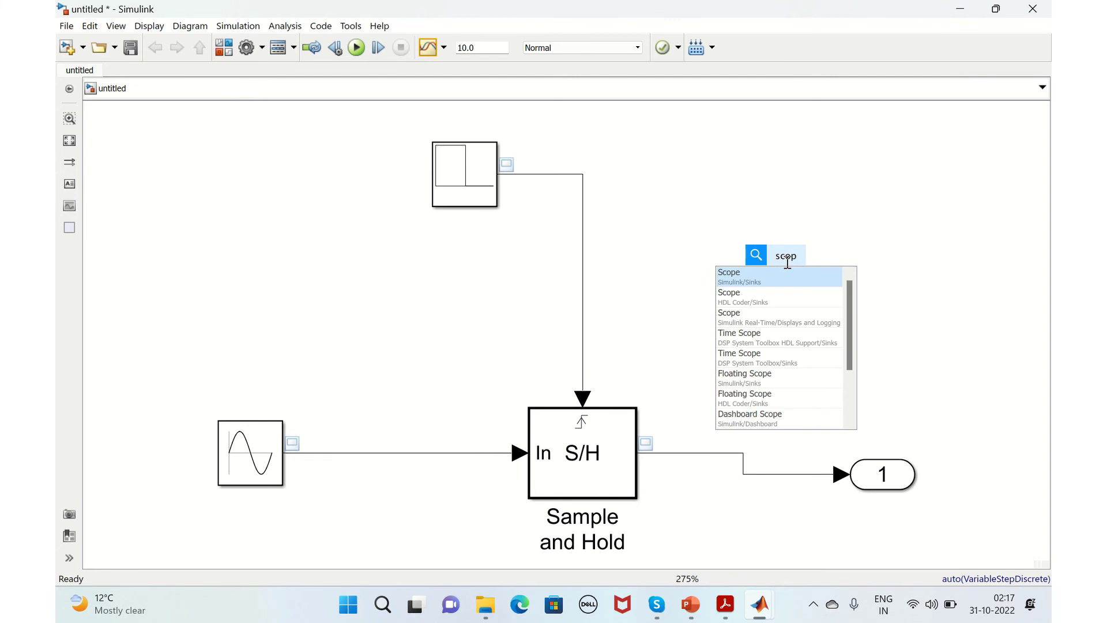
left_click(772, 276)
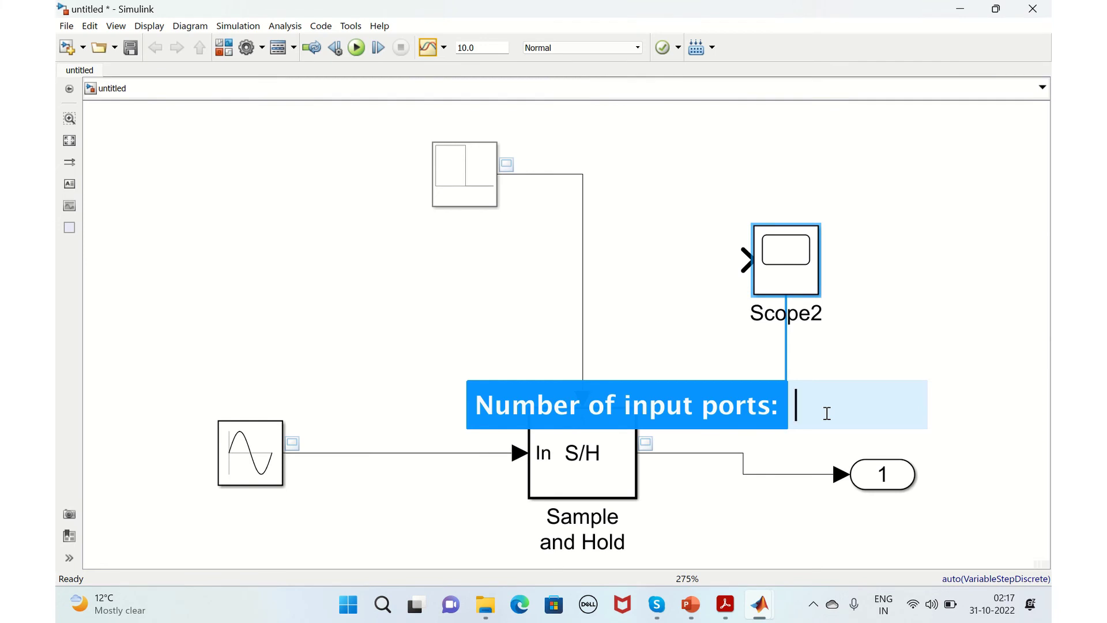
type("3")
key("Return")
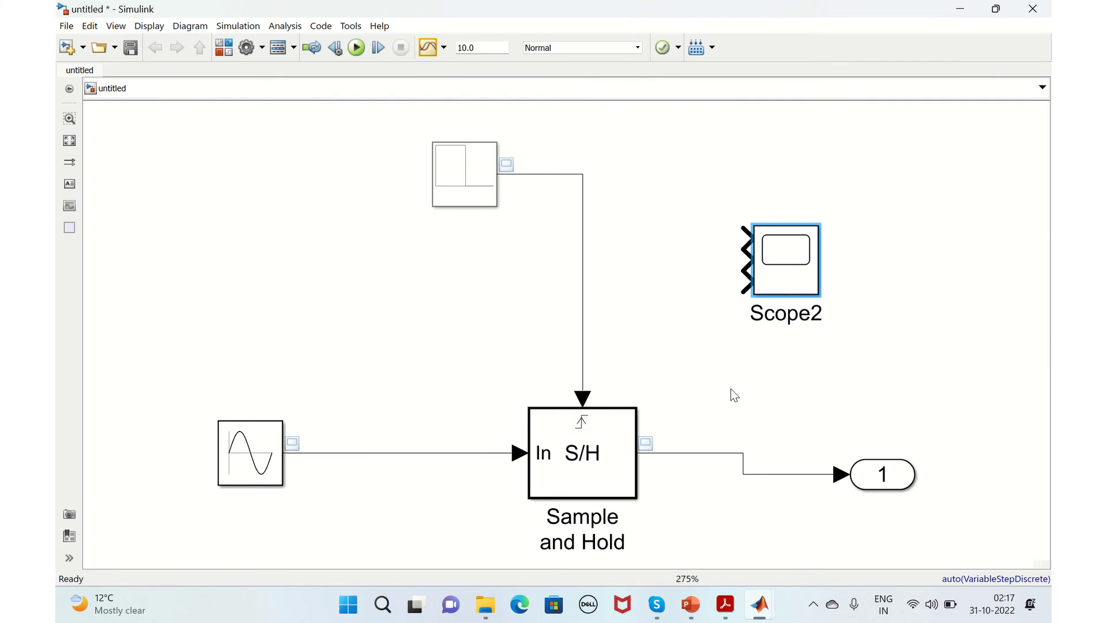
Set Scope2's display layout to a 1x3 grid of side-by-side plots.
double_click(787, 287)
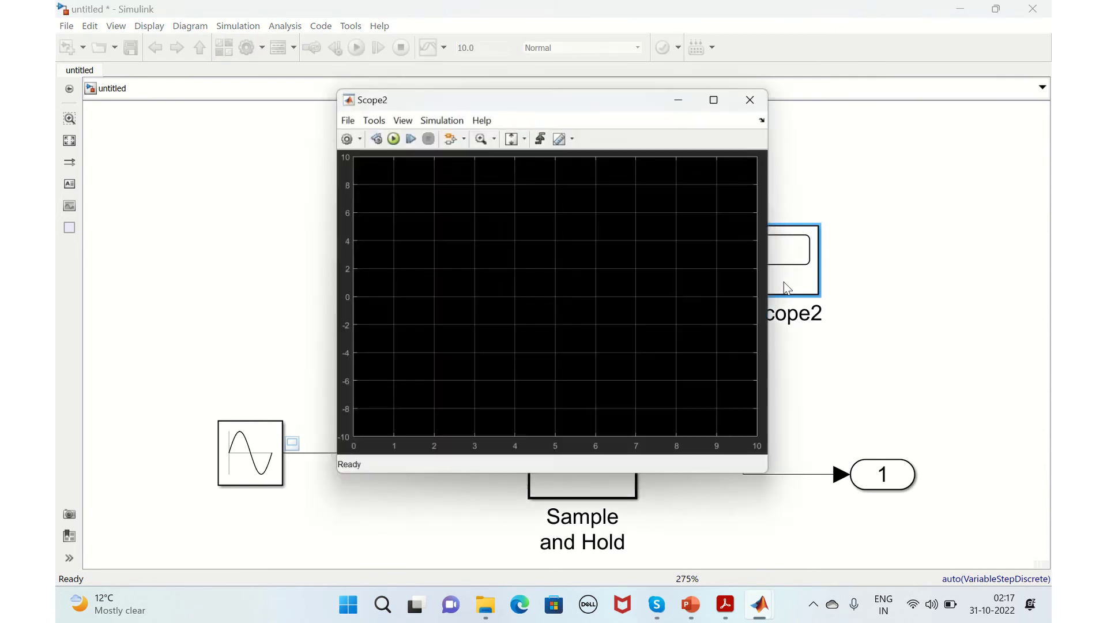
left_click(345, 137)
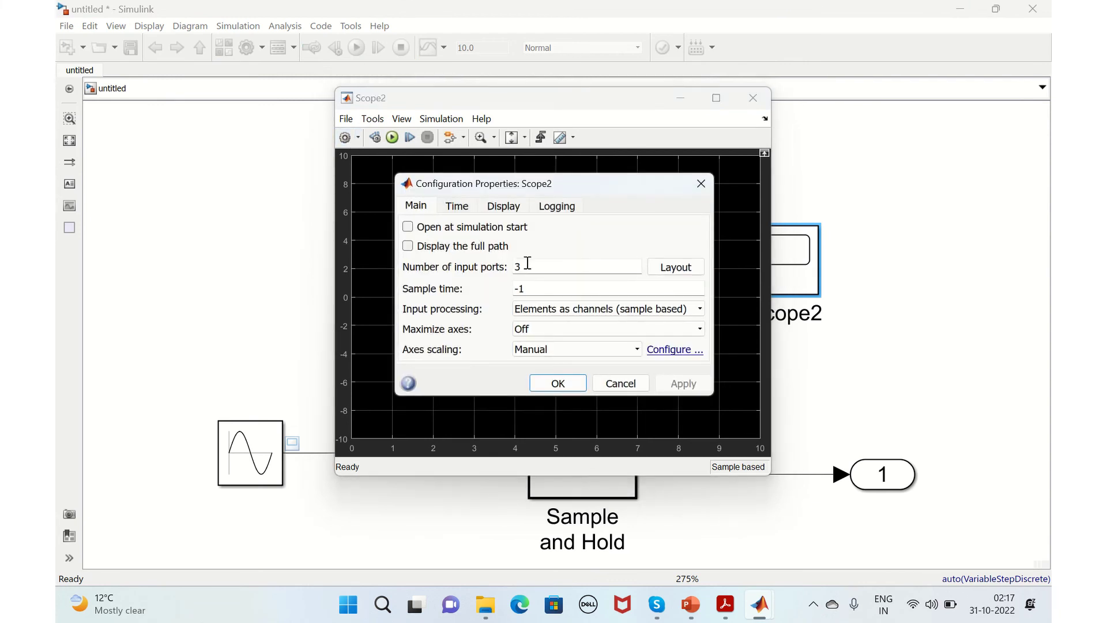
left_click(701, 183)
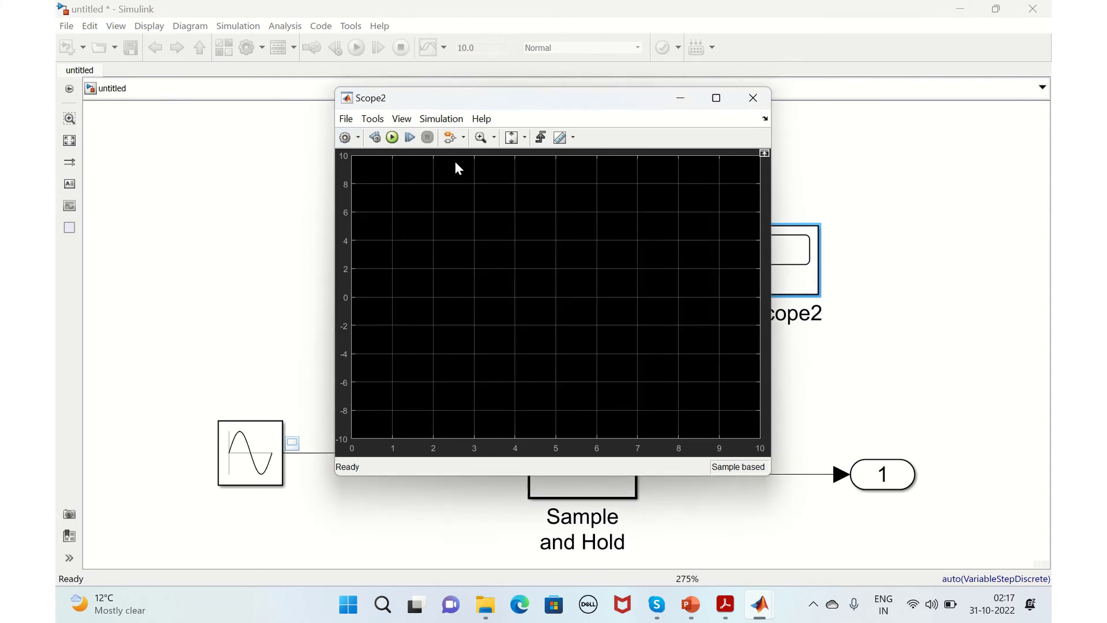
left_click(357, 137)
left_click(345, 194)
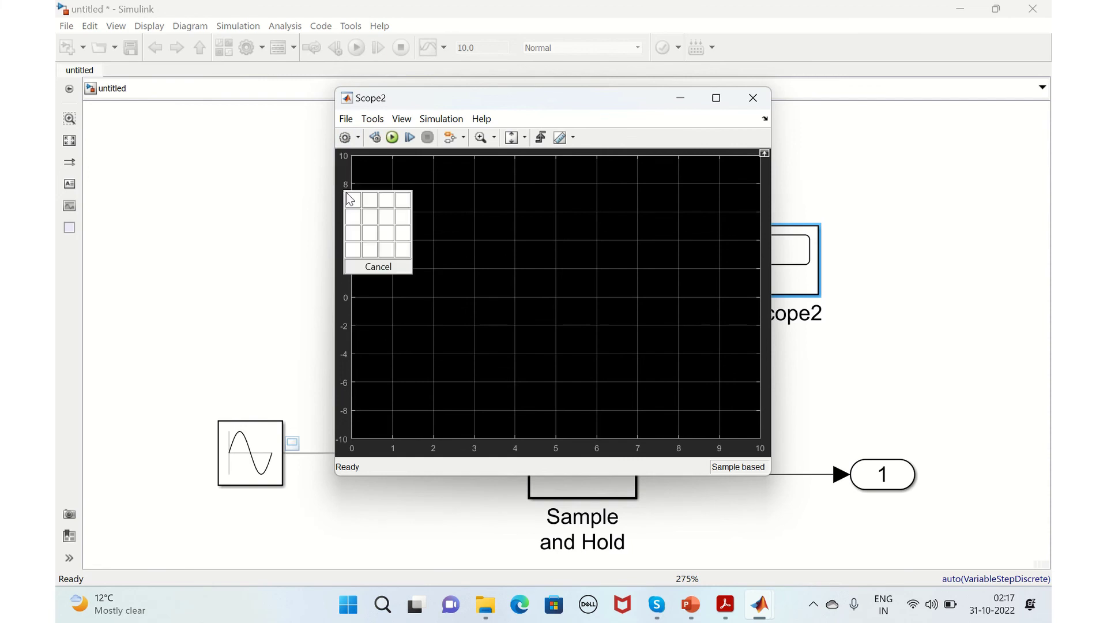
left_click(385, 201)
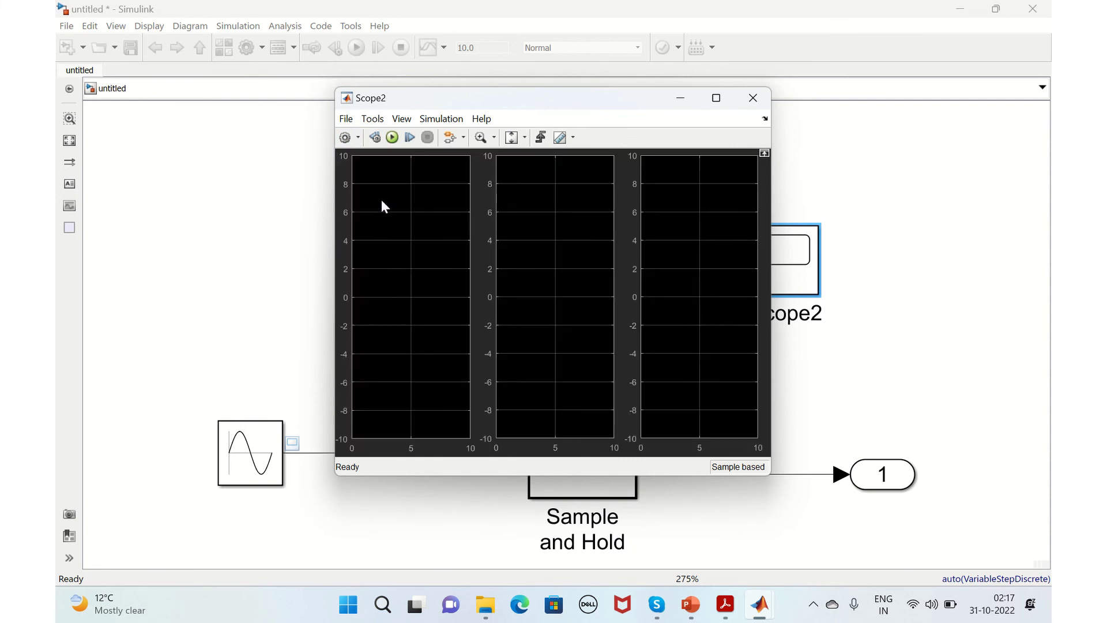
left_click(753, 98)
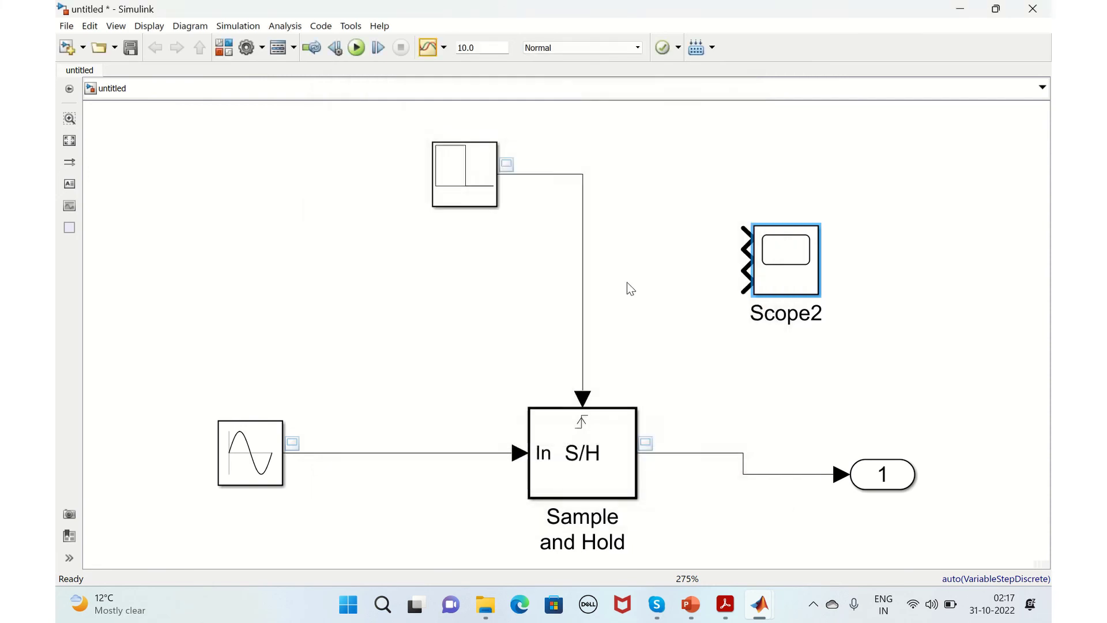
Wire the pulse, sine and Sample and Hold output into Scope2's inputs 1-3, then run.
left_click_drag(745, 237, 582, 238)
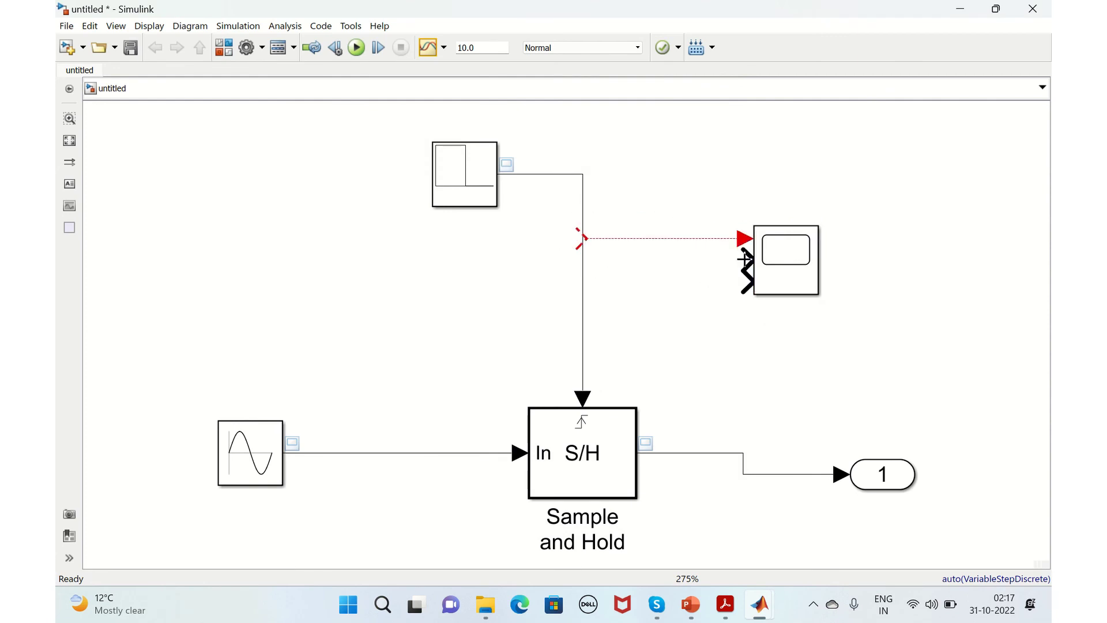
left_click_drag(749, 262, 444, 451)
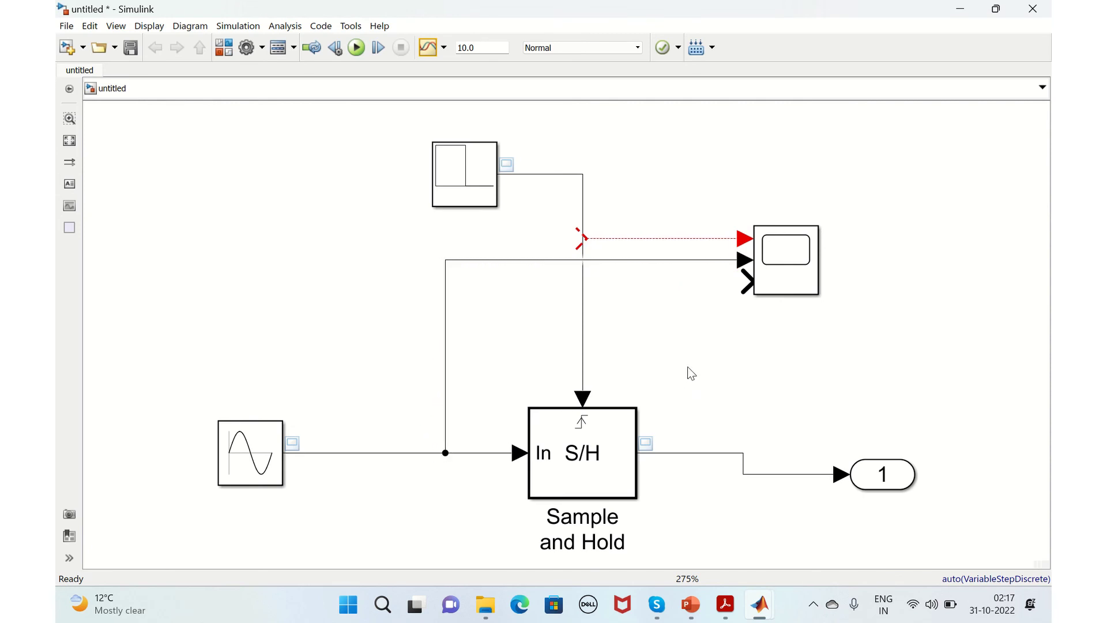
mouse_move(748, 282)
left_mouse_down()
mouse_move(672, 323)
mouse_move(696, 453)
left_mouse_up()
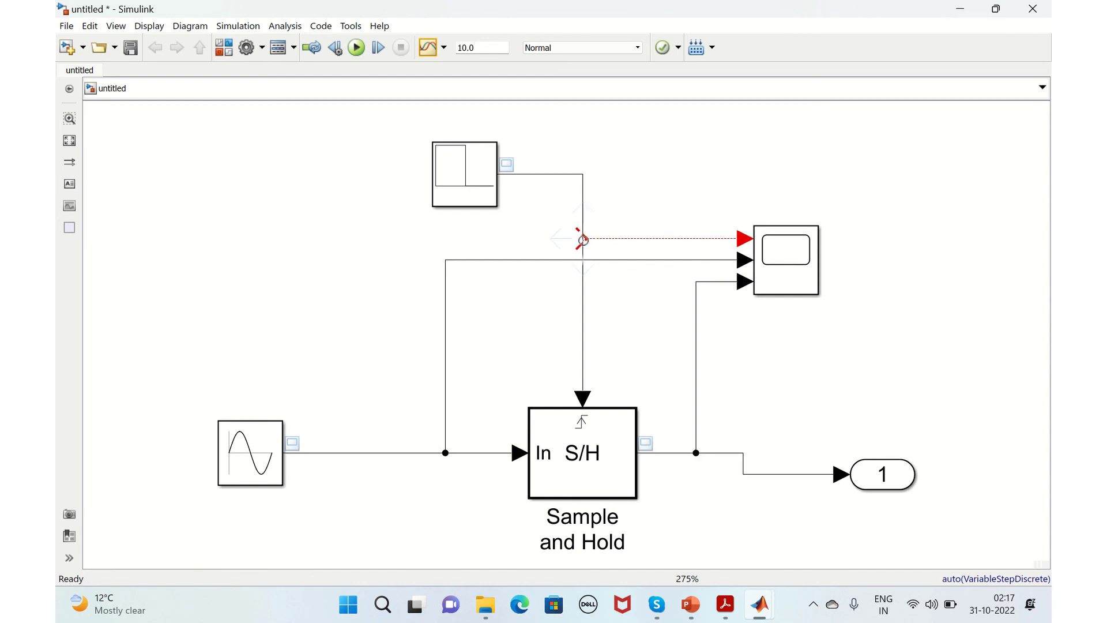
left_click_drag(581, 240, 581, 241)
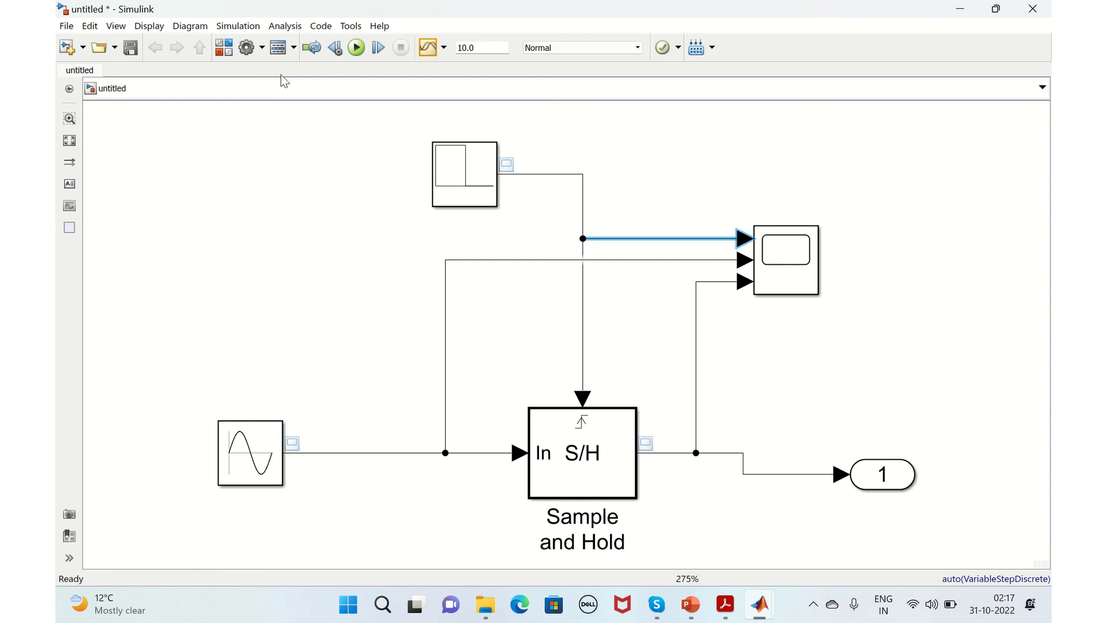
left_click(356, 48)
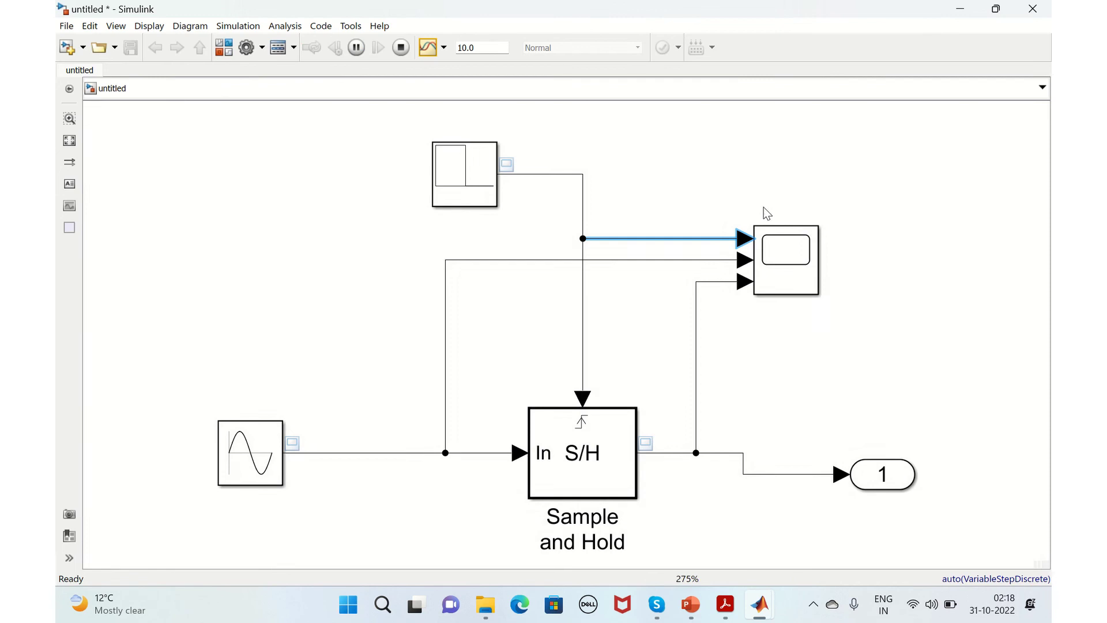
Maximize Scope2 to view the pulse train, sine and stepped held sine plots.
left_click(782, 271)
double_click(782, 269)
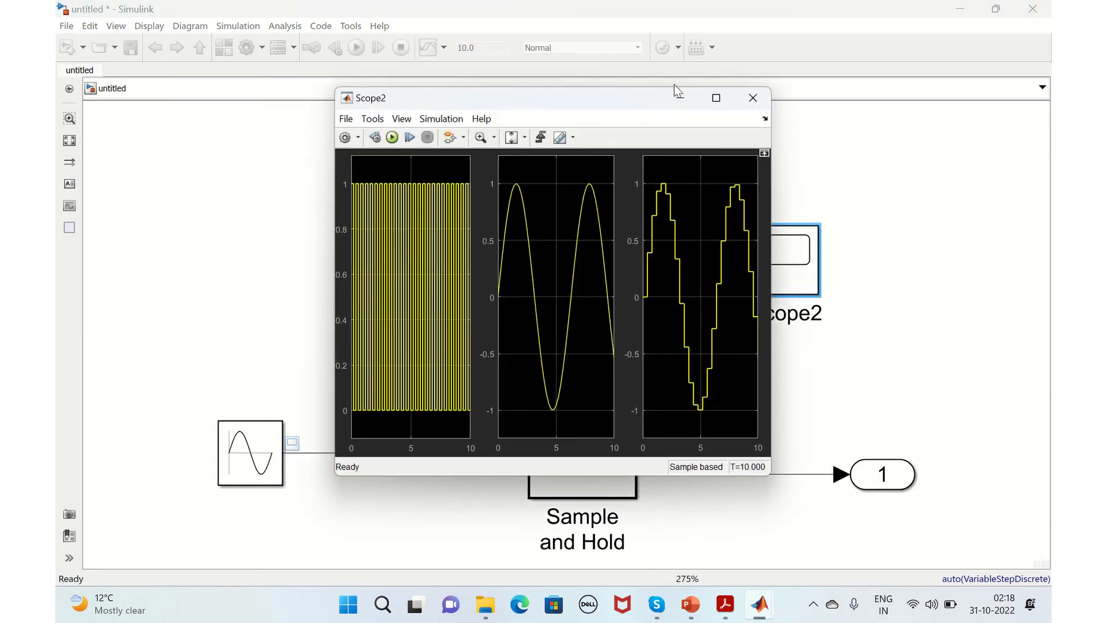
left_click(716, 99)
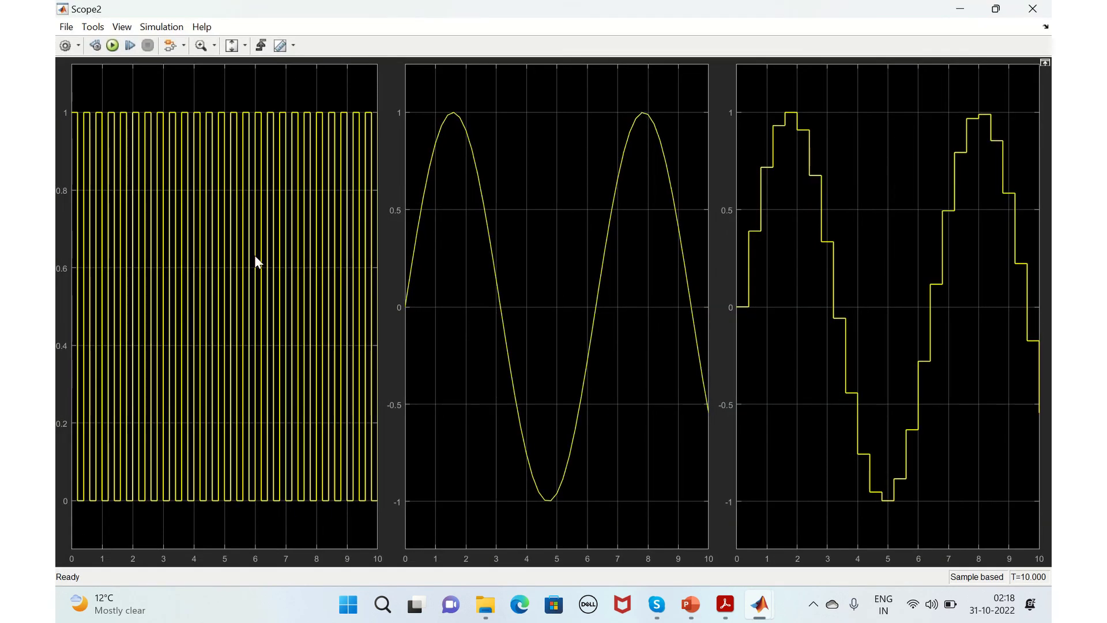
right_click(267, 326)
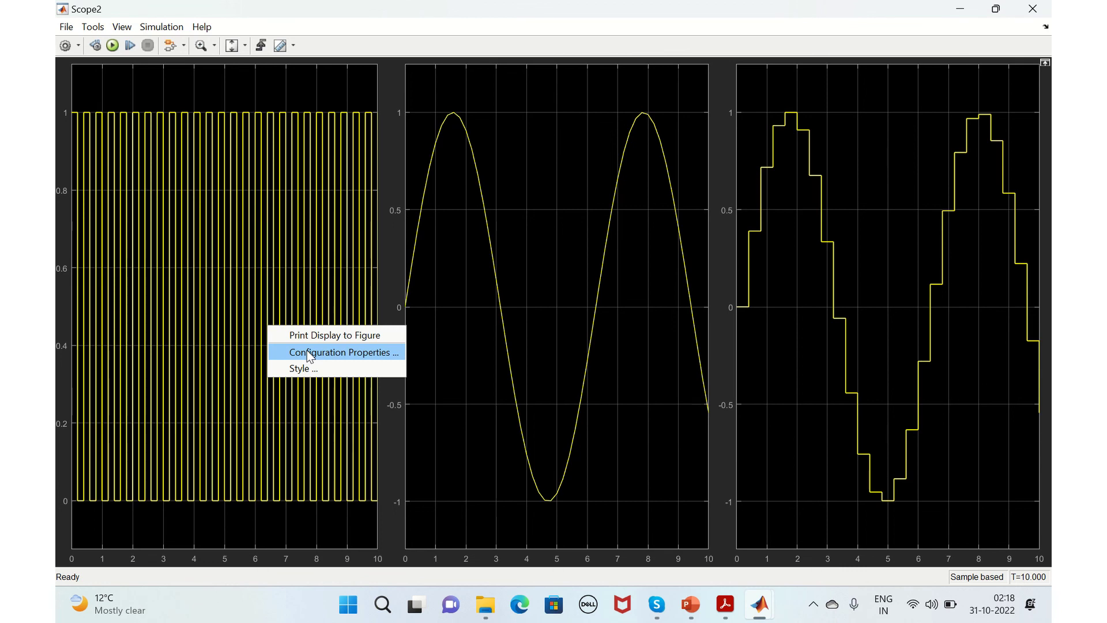
left_click(566, 295)
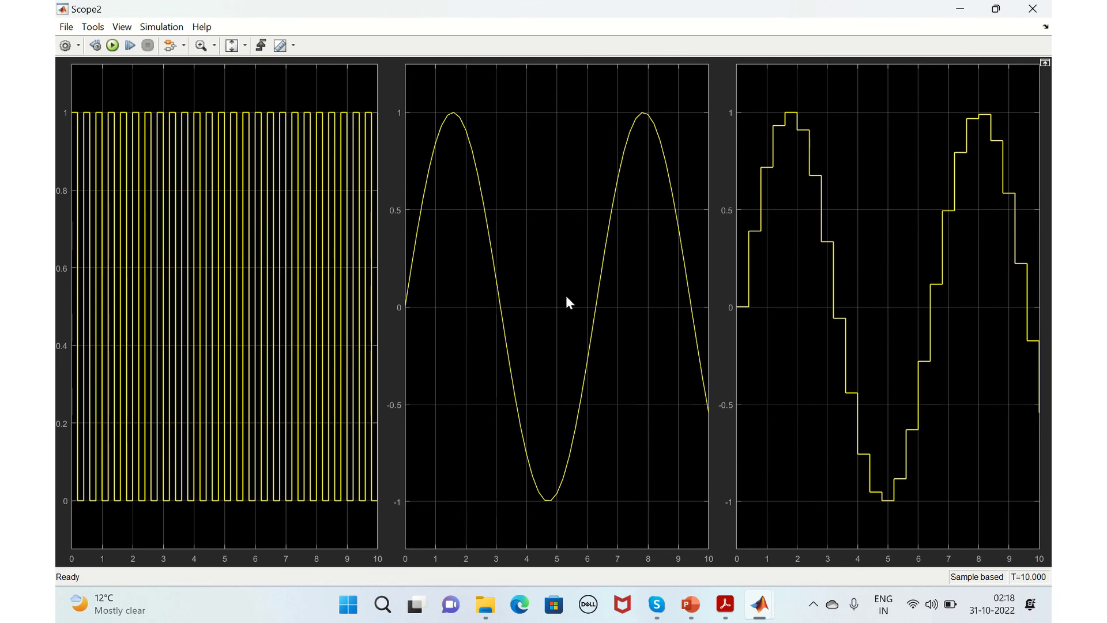
Close the Scope2 window to return to the model diagram.
left_click(1032, 11)
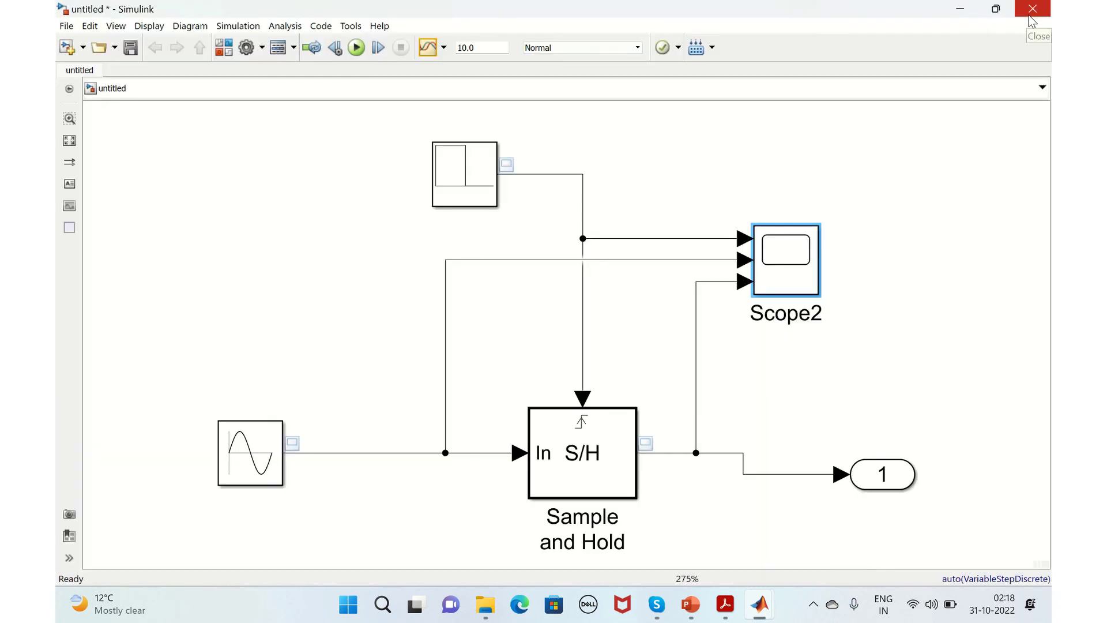